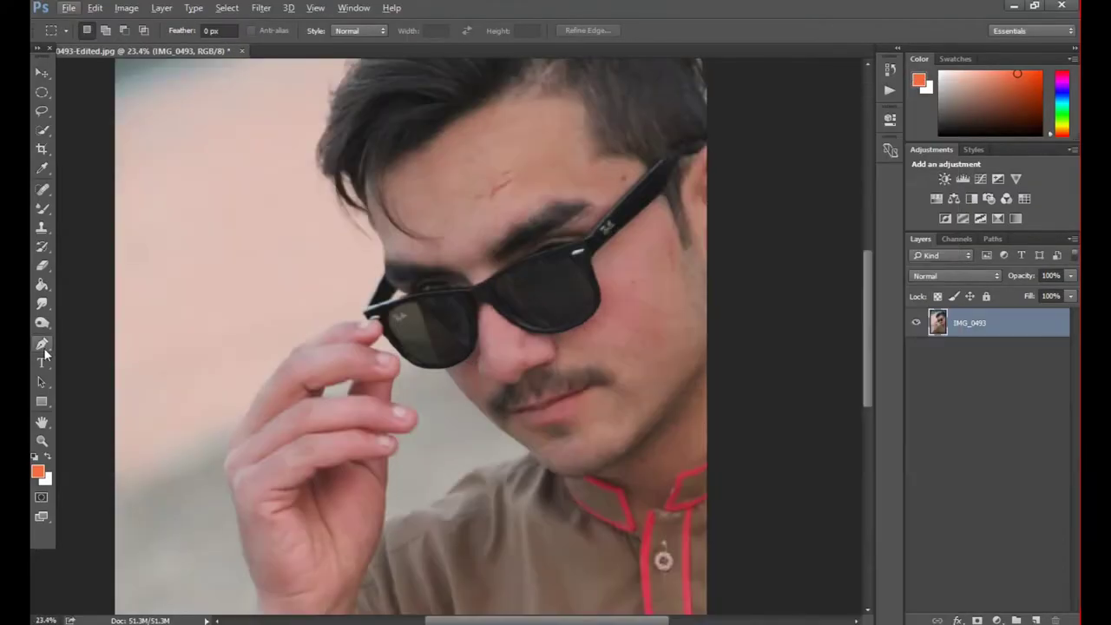
# Start the Pen path at the collar's lower edge and curve it along the collar
pyautogui.click(253, 413)
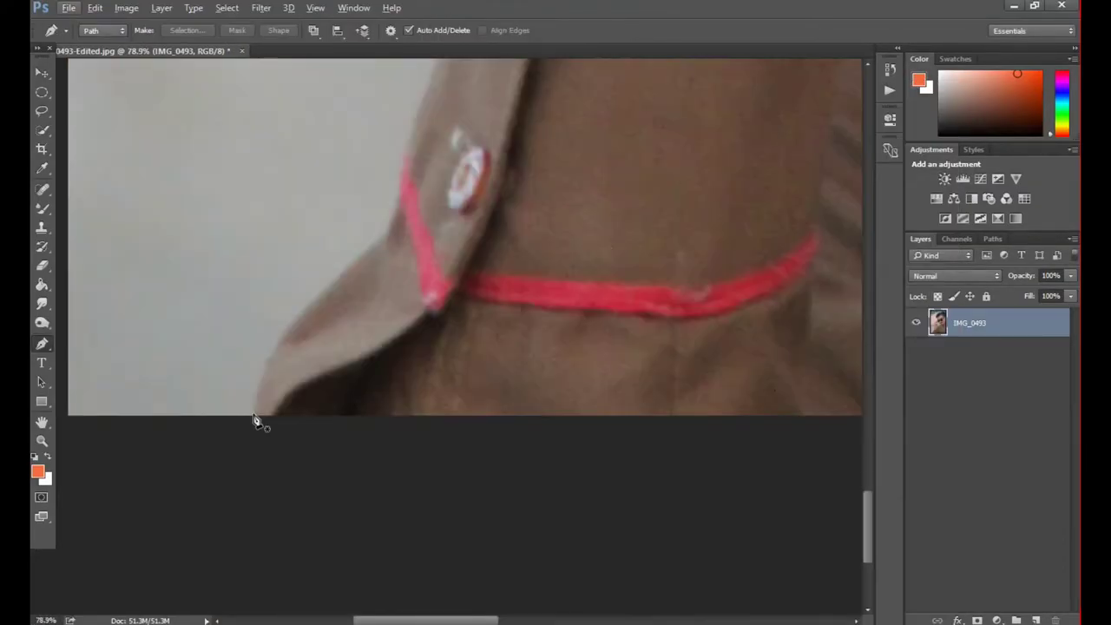
pyautogui.moveTo(316, 295); pyautogui.dragTo(377, 252)
pyautogui.click(388, 236)
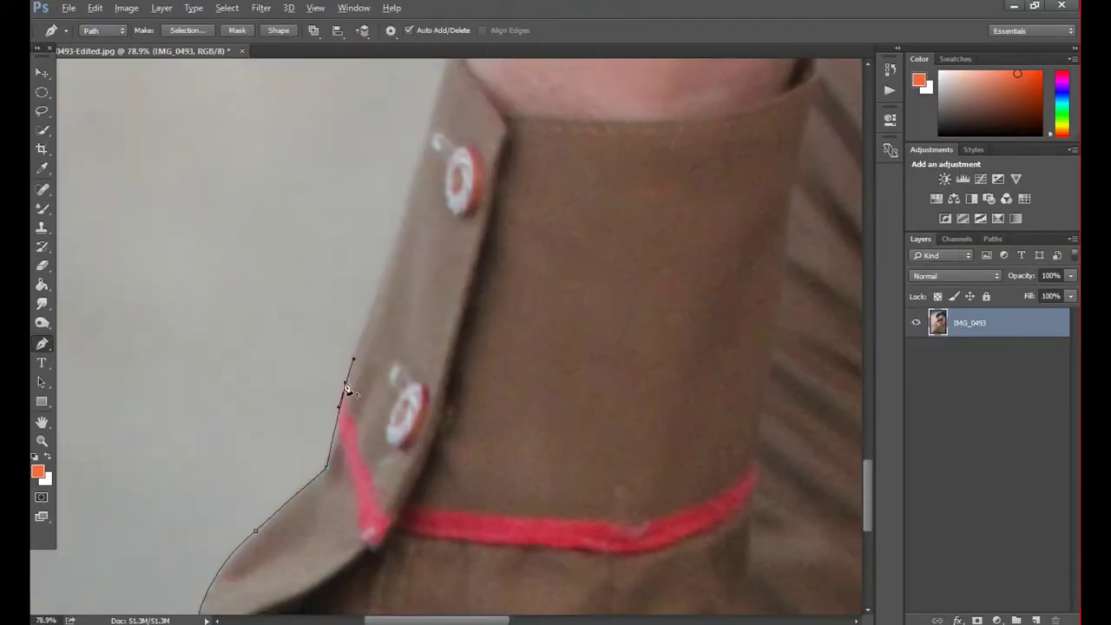
pyautogui.scroll(5, 364, 347)
# Extend the path past the cuff and wrist and up the side of the hand
pyautogui.click(424, 299)
pyautogui.click(455, 225)
pyautogui.scroll(5, 487, 259)
pyautogui.hscroll(-2, 487, 259)
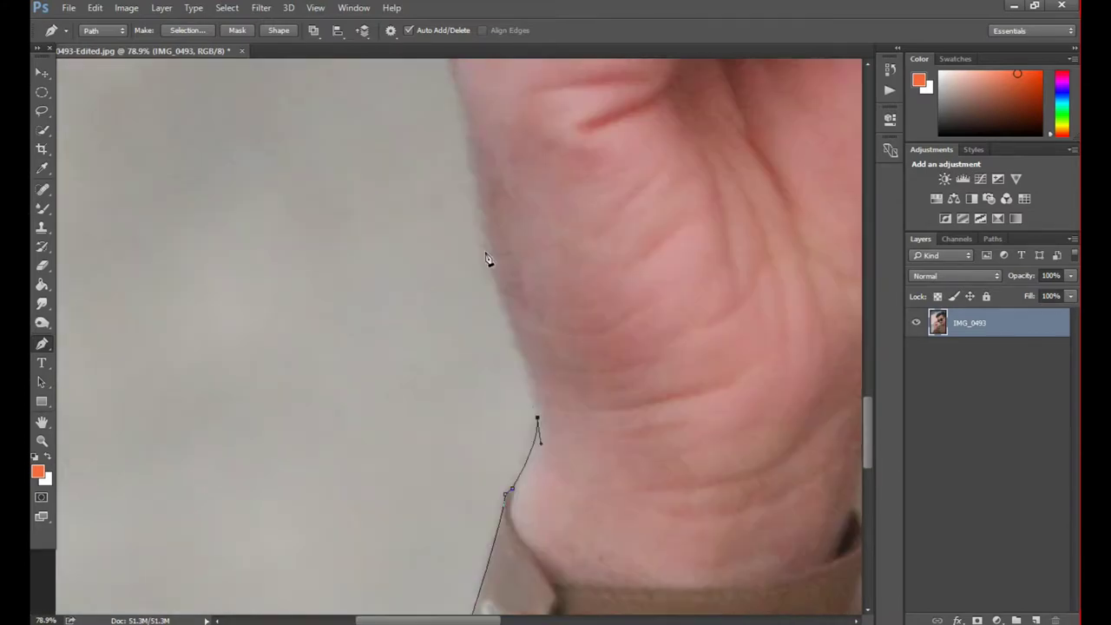
pyautogui.click(486, 286)
pyautogui.scroll(5, 495, 287)
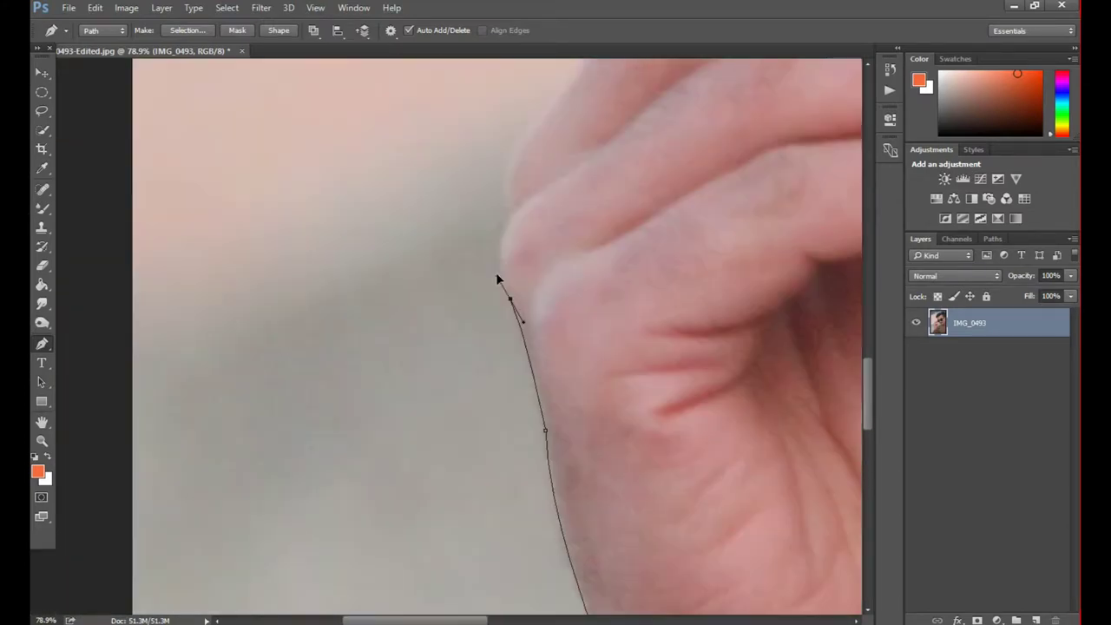
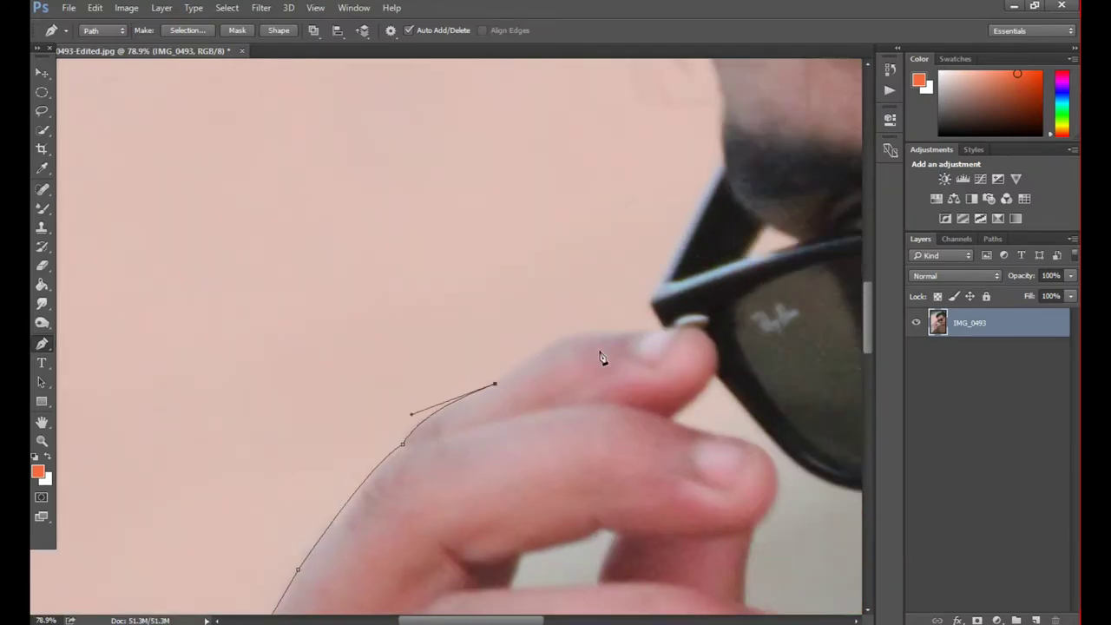
# Reshape the pen path curve to follow the man's fingertip
pyautogui.moveTo(729, 350); pyautogui.dragTo(701, 336)
pyautogui.scroll(3, 660, 328)
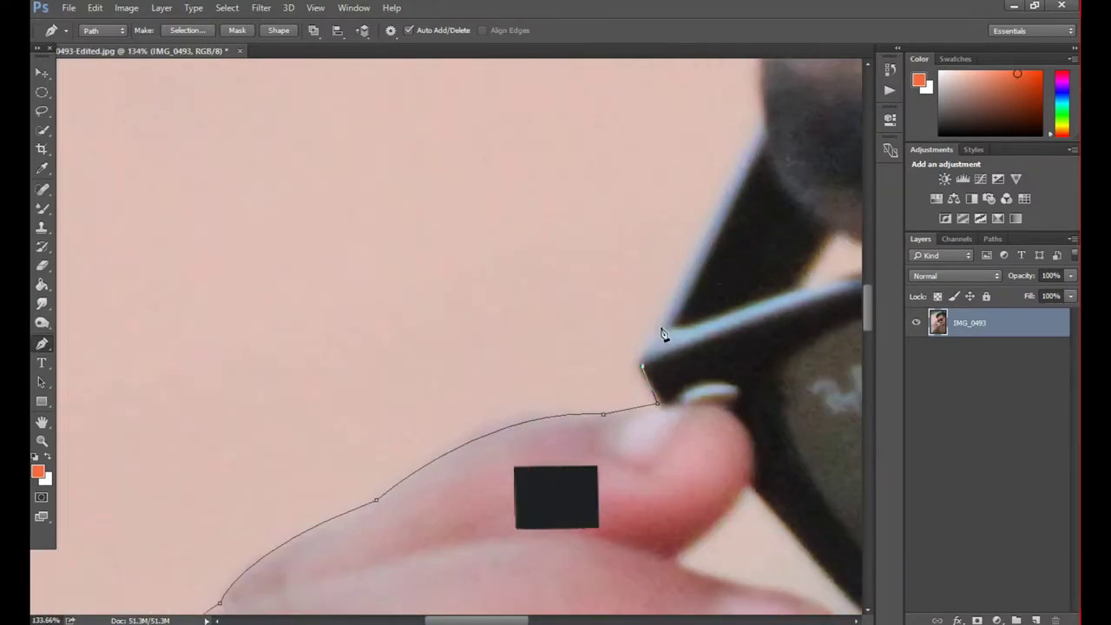
# Extend the pen path with a curved point along the neck edge
pyautogui.scroll(5, 694, 347)
pyautogui.moveTo(708, 390); pyautogui.dragTo(714, 345)
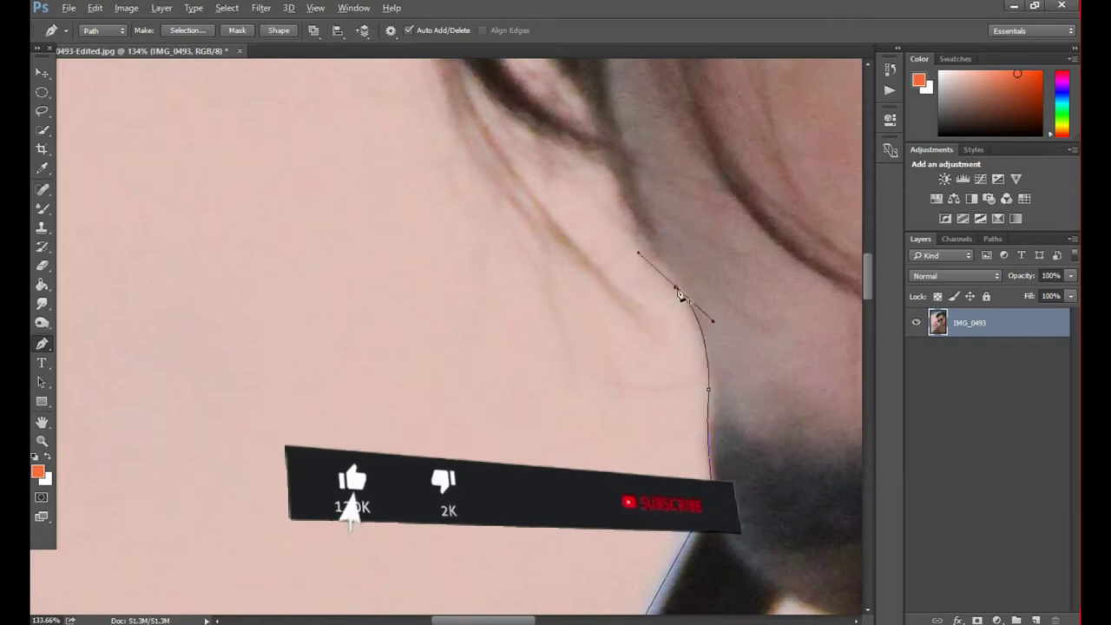
pyautogui.scroll(5, 713, 345)
pyautogui.scroll(-3, 442, 273)
pyautogui.hscroll(3, 148, 240)
pyautogui.scroll(-10, 415, 207)
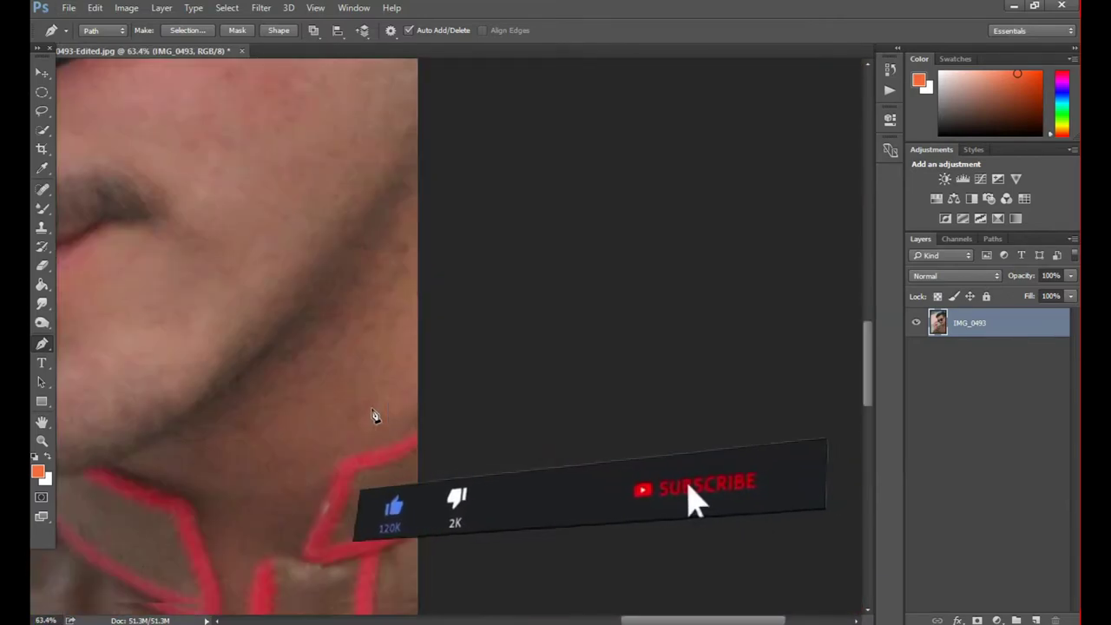
pyautogui.scroll(3, 374, 414)
pyautogui.scroll(2, 385, 437)
pyautogui.scroll(-5, 359, 392)
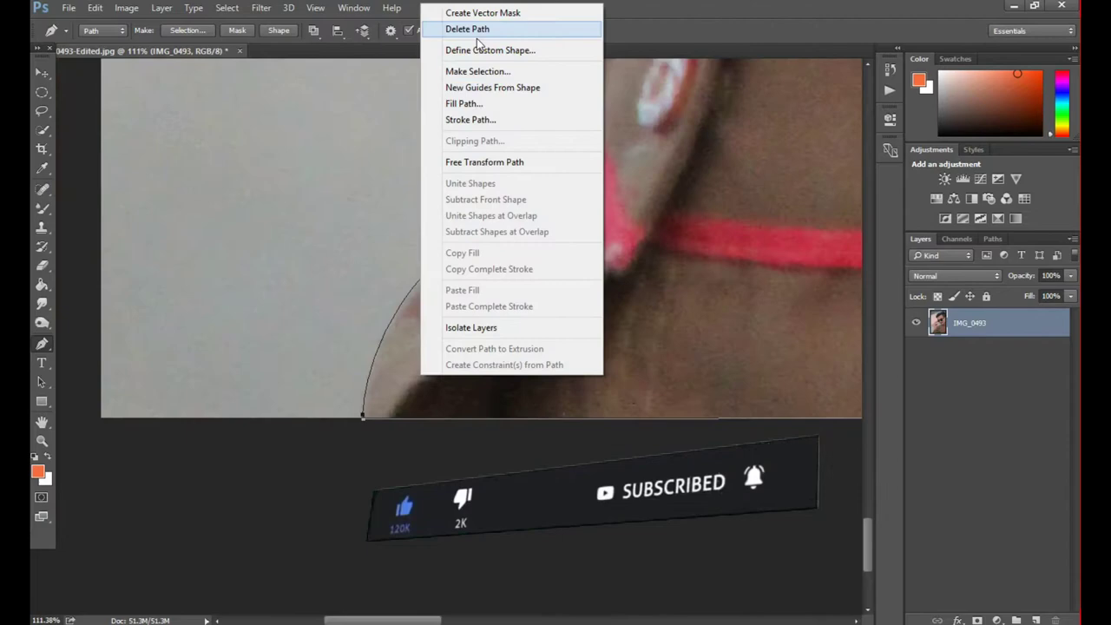
# Make the finger-gap path a selection, delete that background, then pan to the sunglasses
pyautogui.scroll(5, 320, 357)
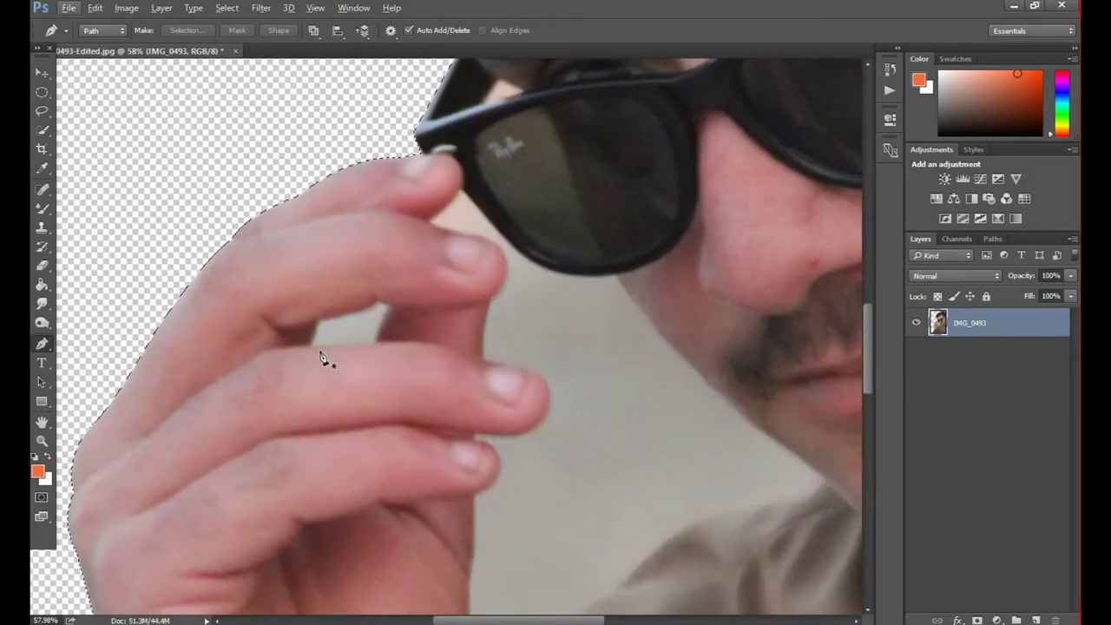
pyautogui.scroll(2, 345, 360)
pyautogui.scroll(3, 330, 347)
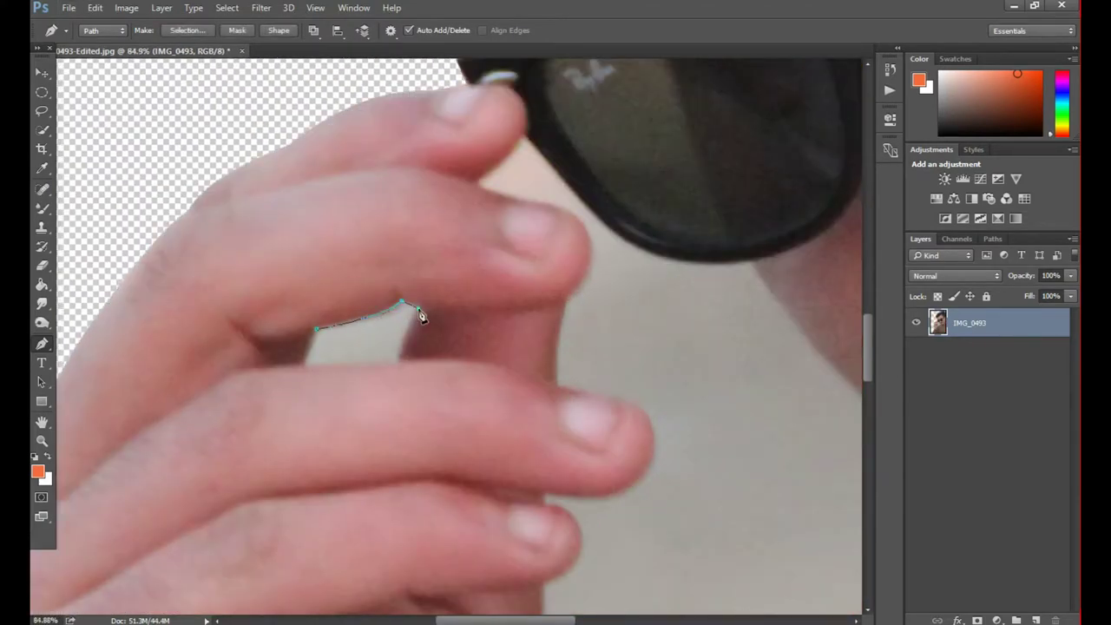
pyautogui.scroll(4, 421, 317)
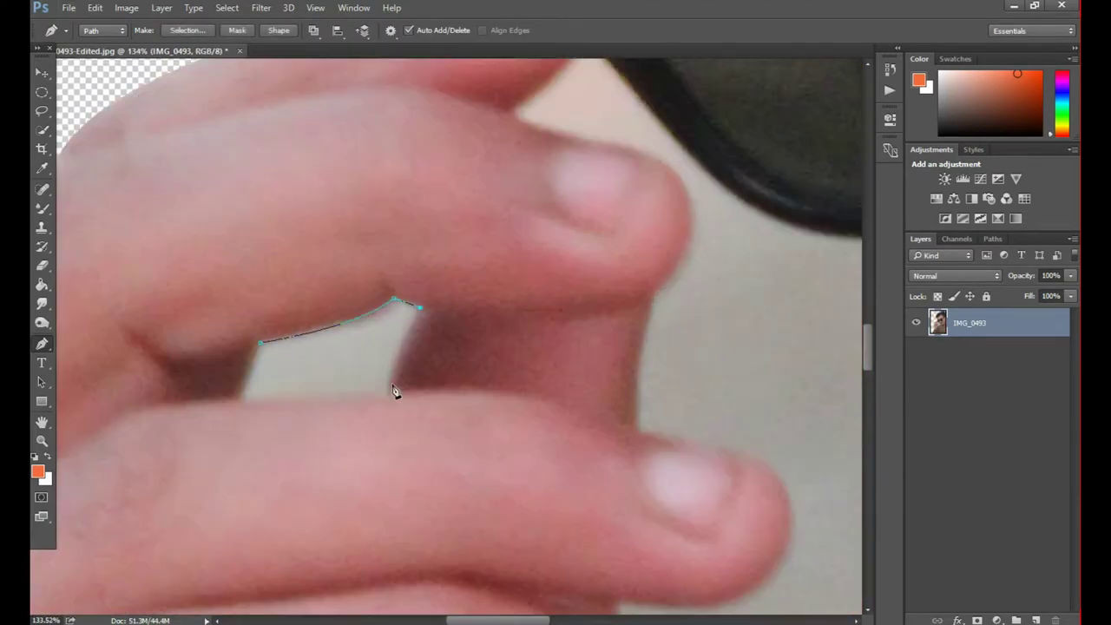
pyautogui.rightClick(269, 320)
pyautogui.click(313, 320)
pyautogui.press('Return')
pyautogui.press('Delete')
pyautogui.moveTo(702, 243); pyautogui.dragTo(190, 236)
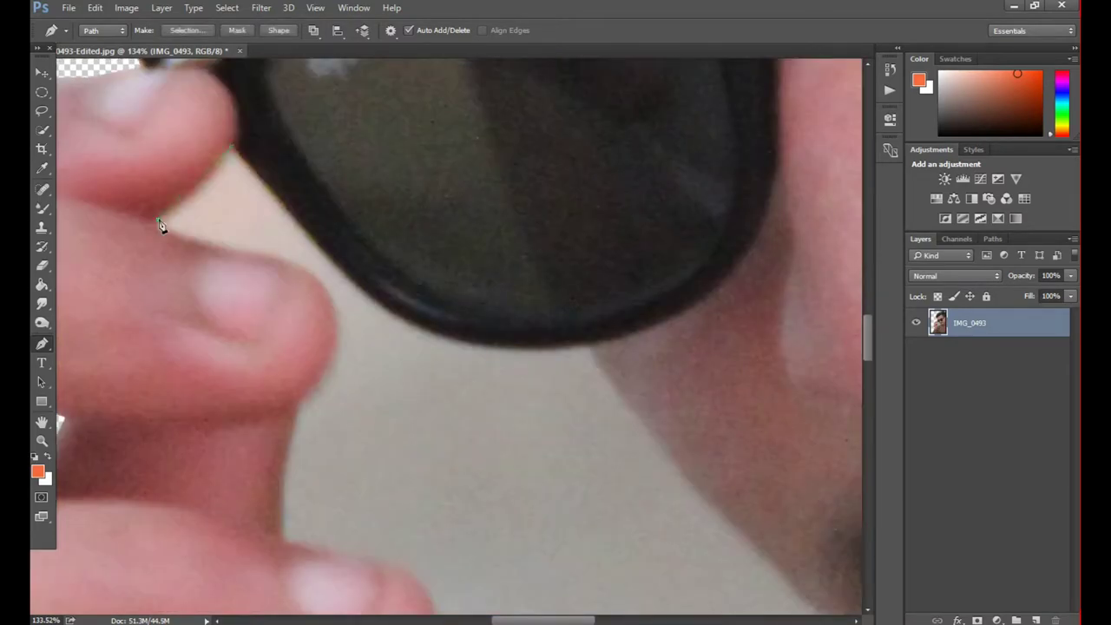
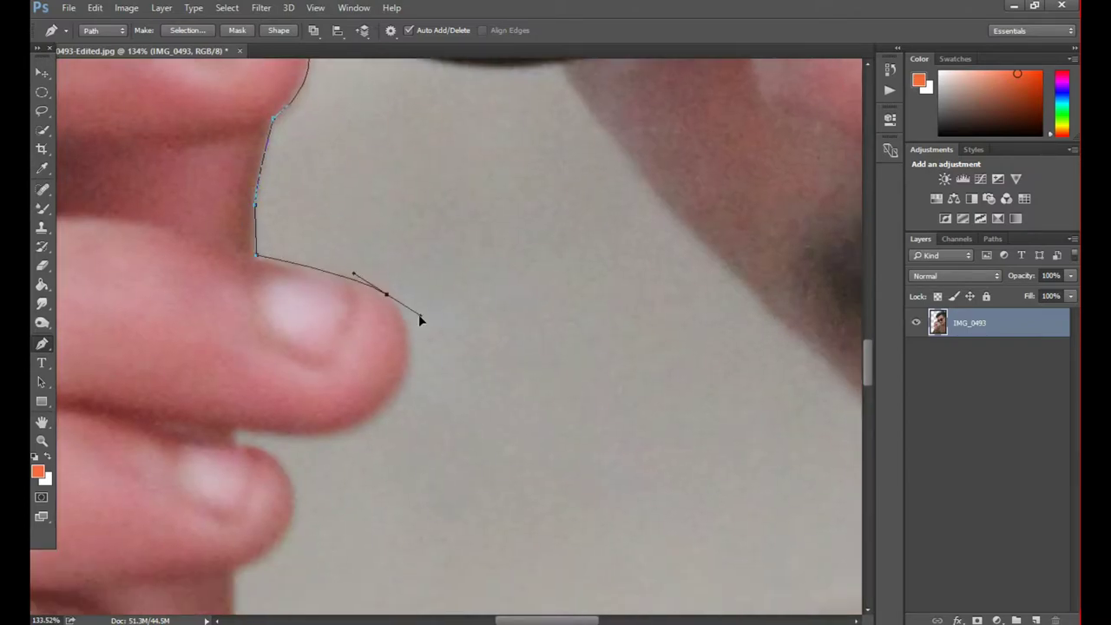
# Trace pen anchors around the finger crease and along the shirt and shoulder edge
pyautogui.scroll(-2, 422, 318)
pyautogui.moveTo(339, 317); pyautogui.dragTo(208, 383)
pyautogui.click(220, 321)
pyautogui.moveTo(220, 321); pyautogui.dragTo(334, 297)
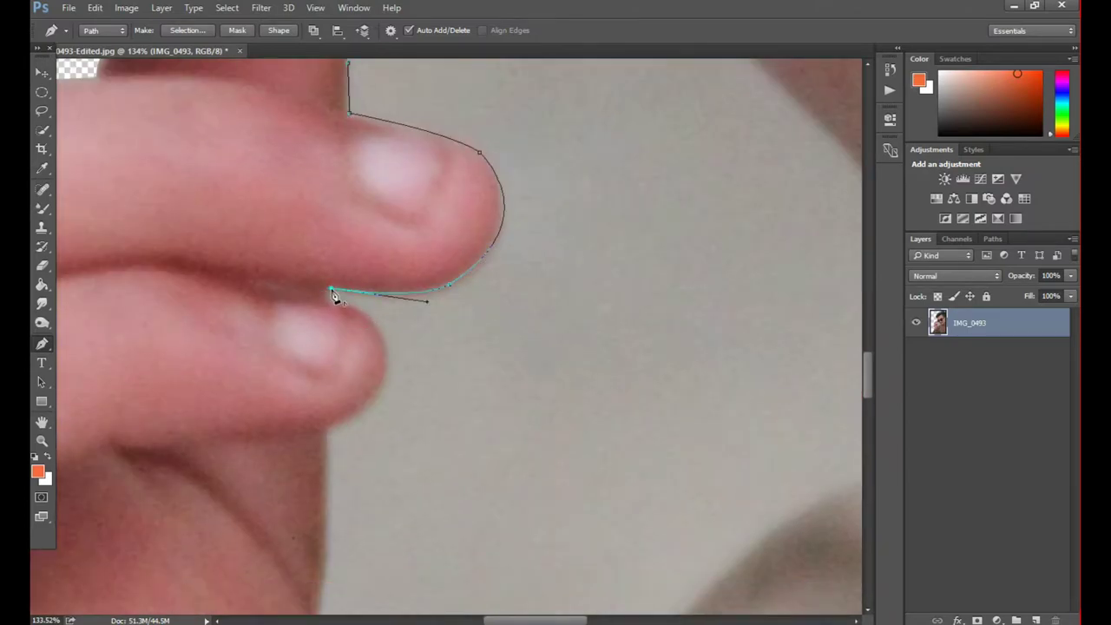
pyautogui.scroll(-2, 389, 371)
pyautogui.scroll(-2, 391, 300)
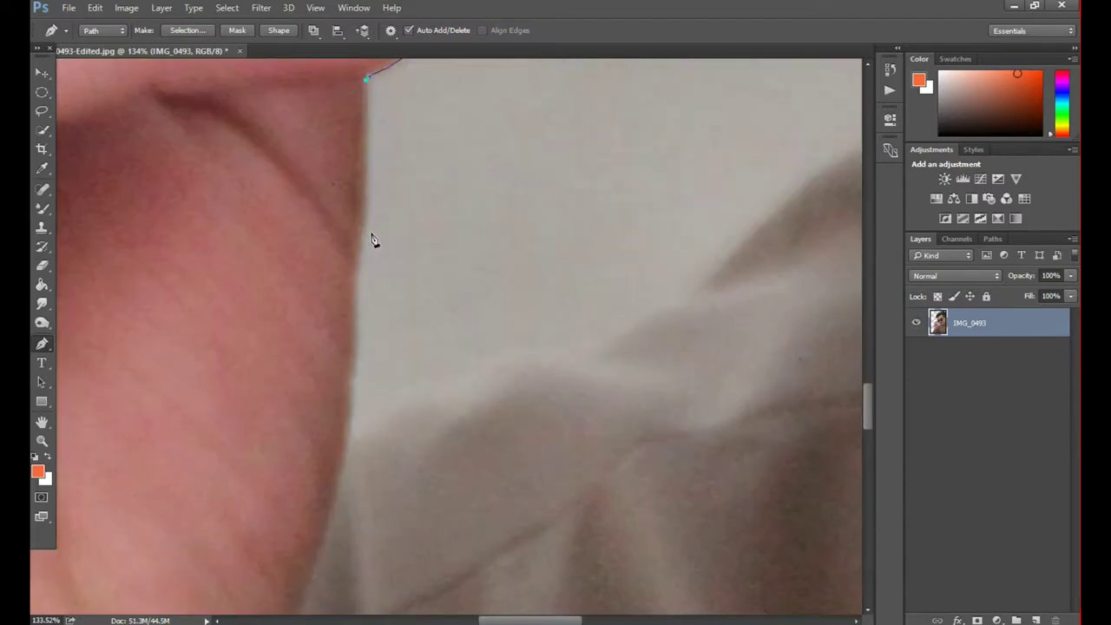
pyautogui.scroll(-2, 355, 308)
pyautogui.moveTo(531, 213); pyautogui.dragTo(279, 314)
pyautogui.moveTo(285, 295)
pyautogui.mouseDown()
pyautogui.moveTo(441, 256)
pyautogui.moveTo(362, 327)
pyautogui.moveTo(363, 296)
pyautogui.mouseUp()
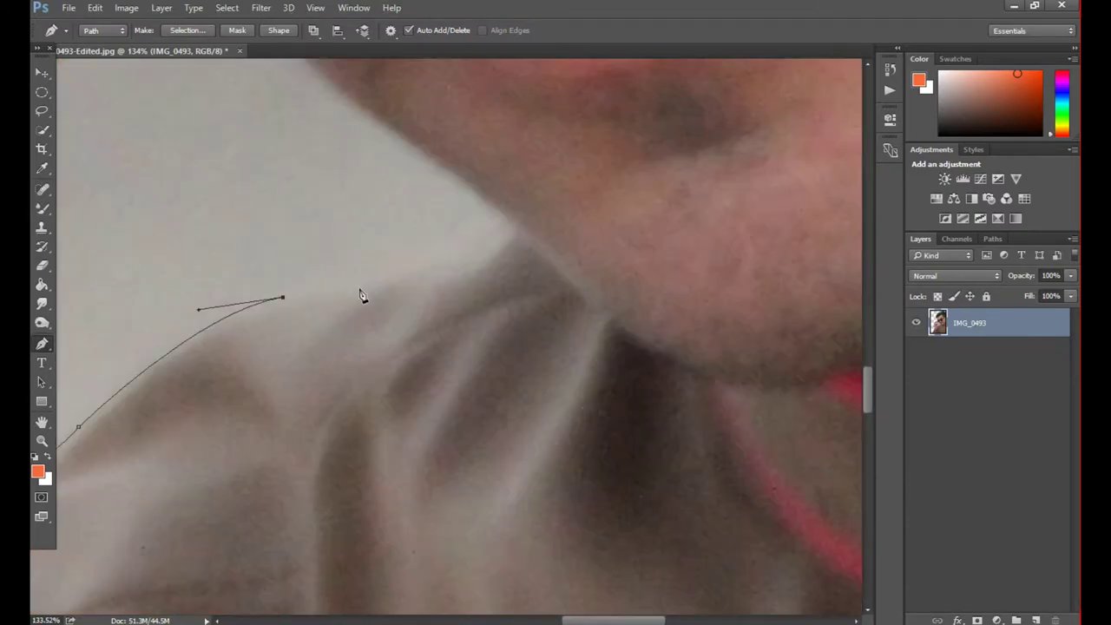
# Continue the pen path up the jawline and along the lower edge of the sunglasses
pyautogui.moveTo(512, 224); pyautogui.dragTo(595, 348)
pyautogui.moveTo(472, 255); pyautogui.dragTo(391, 241)
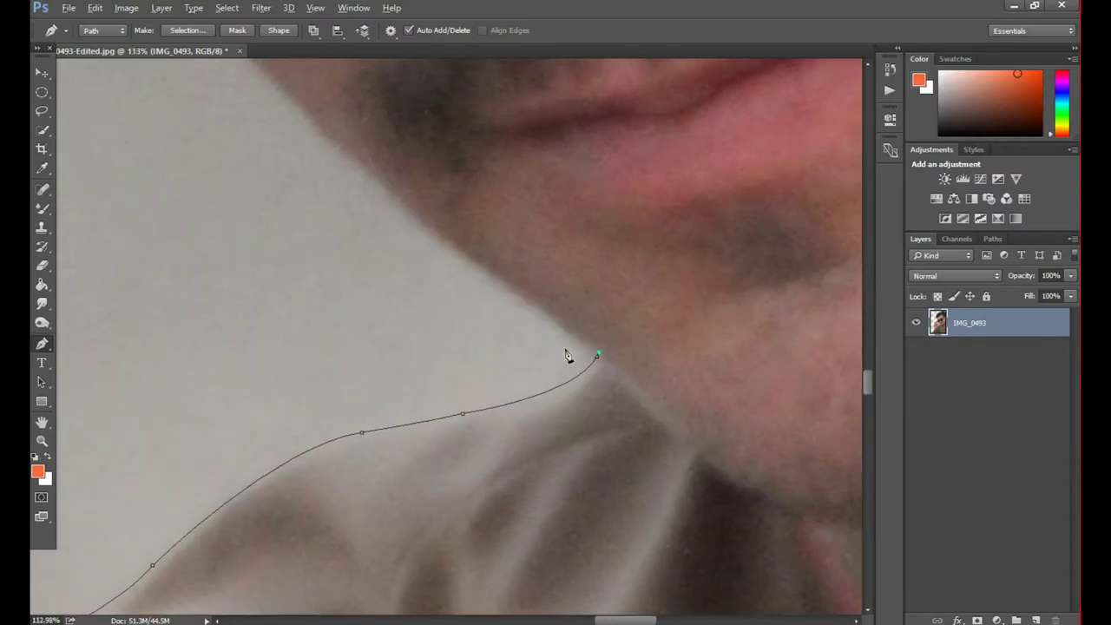
pyautogui.scroll(2, 466, 258)
pyautogui.scroll(-2, 518, 316)
pyautogui.scroll(3, 468, 260)
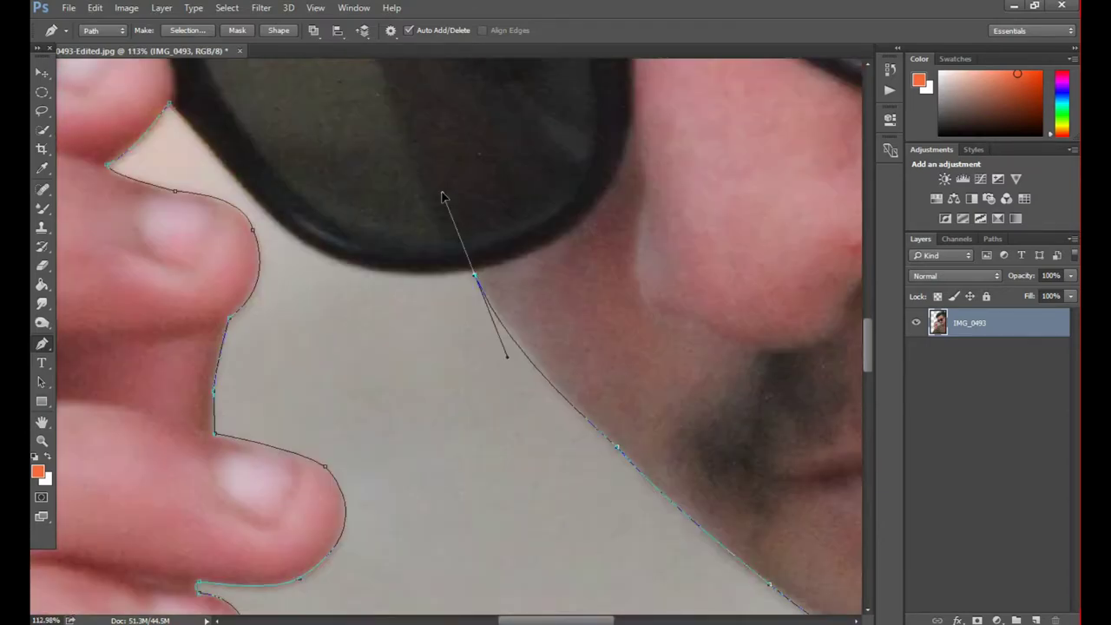
pyautogui.scroll(2, 451, 217)
pyautogui.click(478, 280)
pyautogui.moveTo(317, 258); pyautogui.dragTo(405, 322)
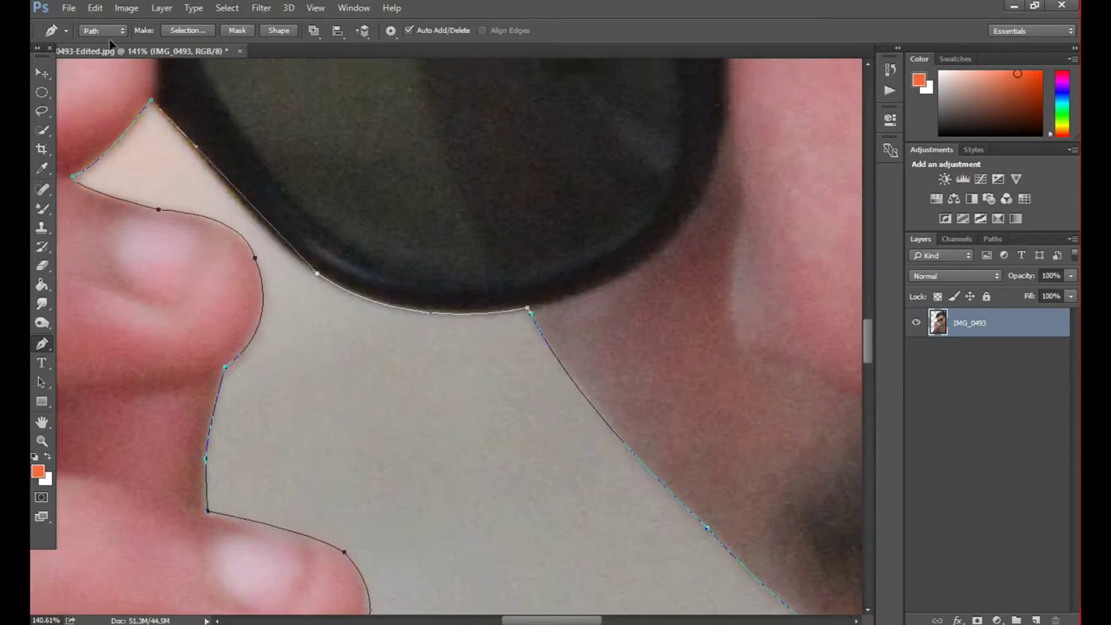
pyautogui.scroll(5, 230, 354)
pyautogui.scroll(-3, 230, 354)
# Convert the traced pen outline into a selection
pyautogui.rightClick(366, 97)
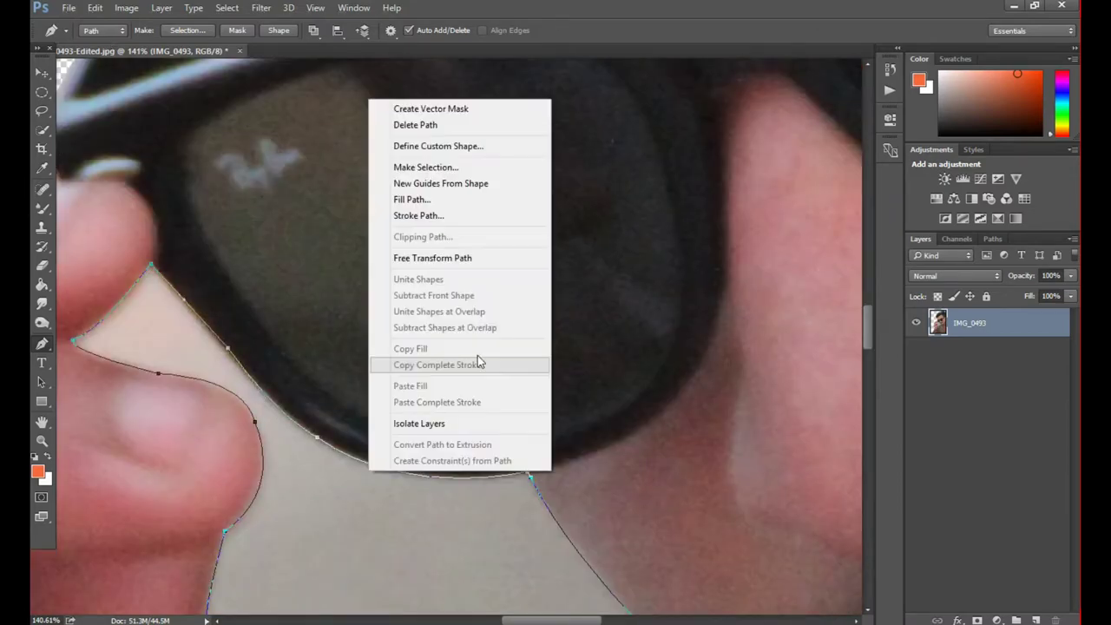
pyautogui.click(478, 362)
pyautogui.scroll(-3, 382, 375)
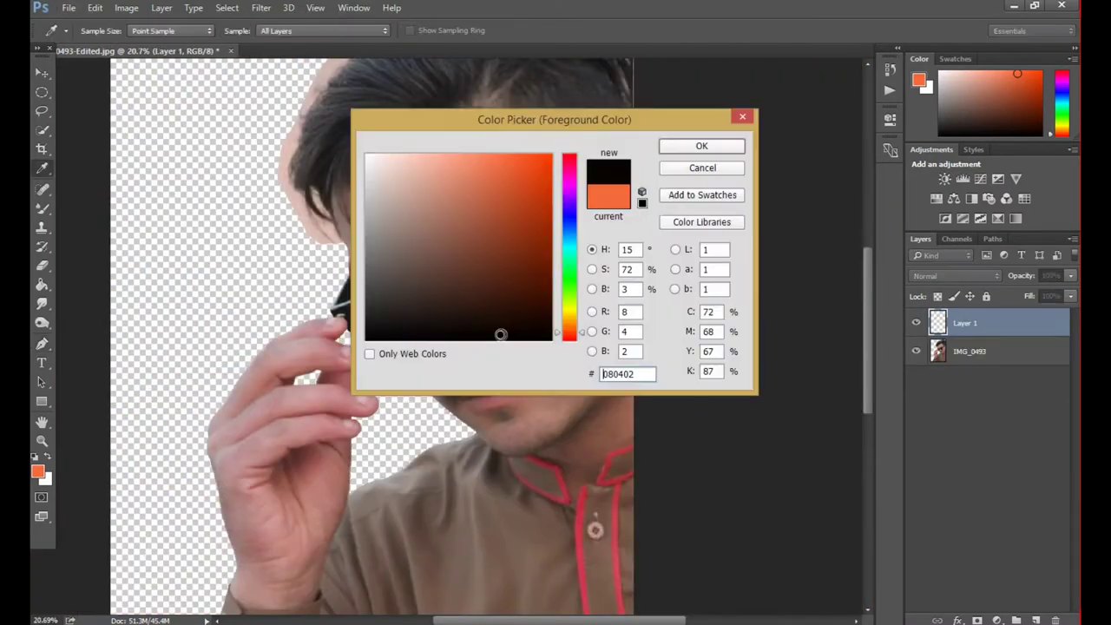
pyautogui.scroll(3, 416, 312)
pyautogui.scroll(4, 379, 272)
# Pen the triangle between the sunglasses and brow, and delete that area
pyautogui.press('p')
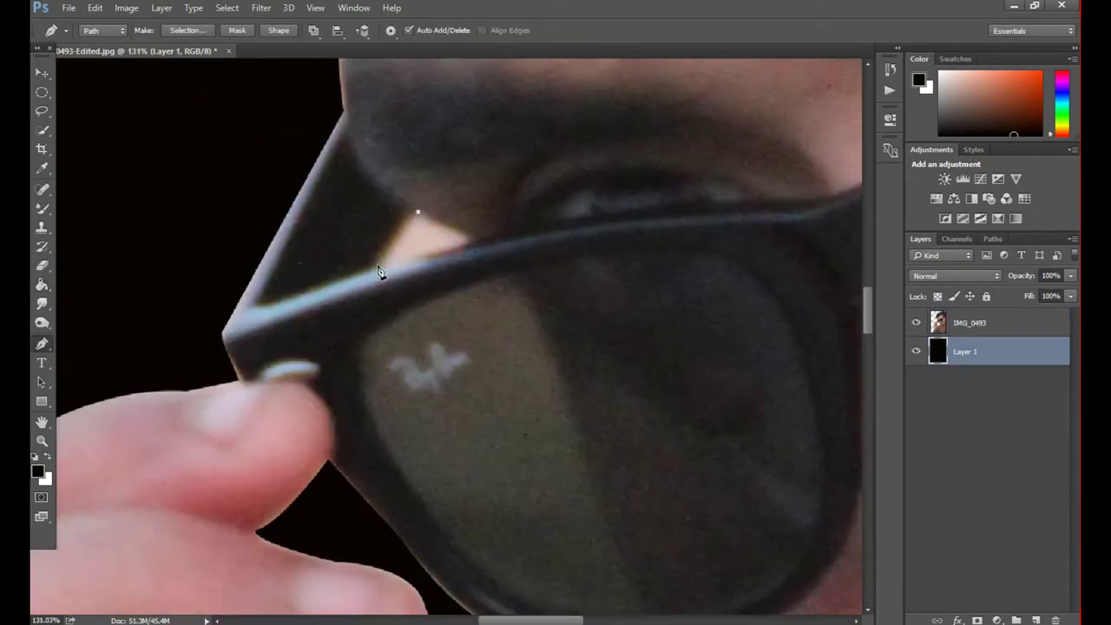
pyautogui.rightClick(417, 213)
pyautogui.click(466, 248)
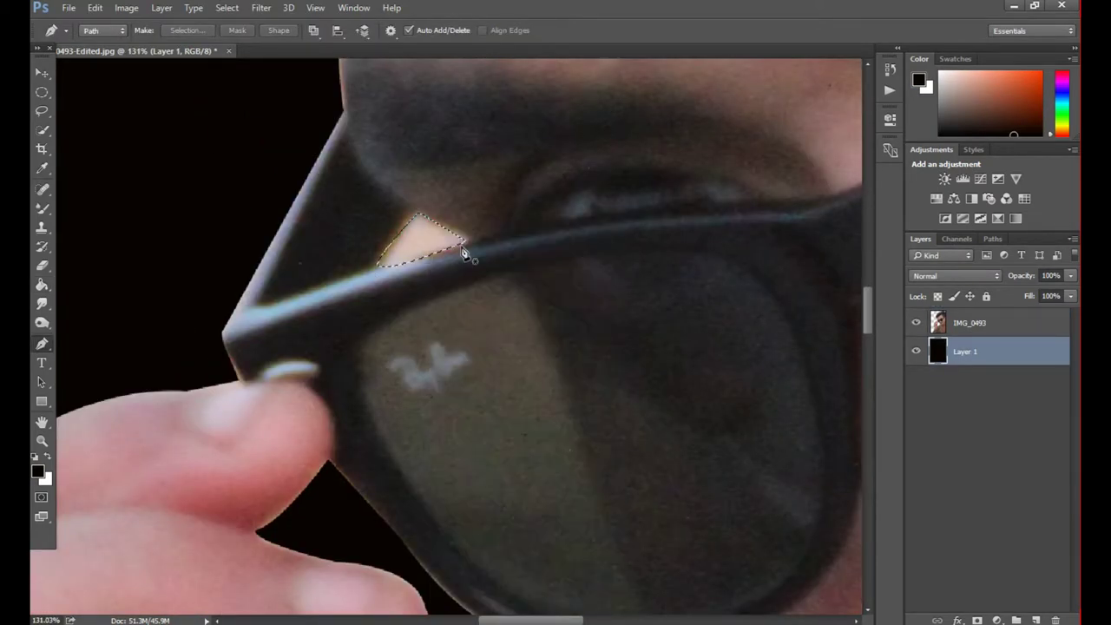
pyautogui.press('Delete')
# Erase leftover background around the lens bottom and fingertip with the Eraser
pyautogui.click(44, 266)
pyautogui.scroll(3, 423, 253)
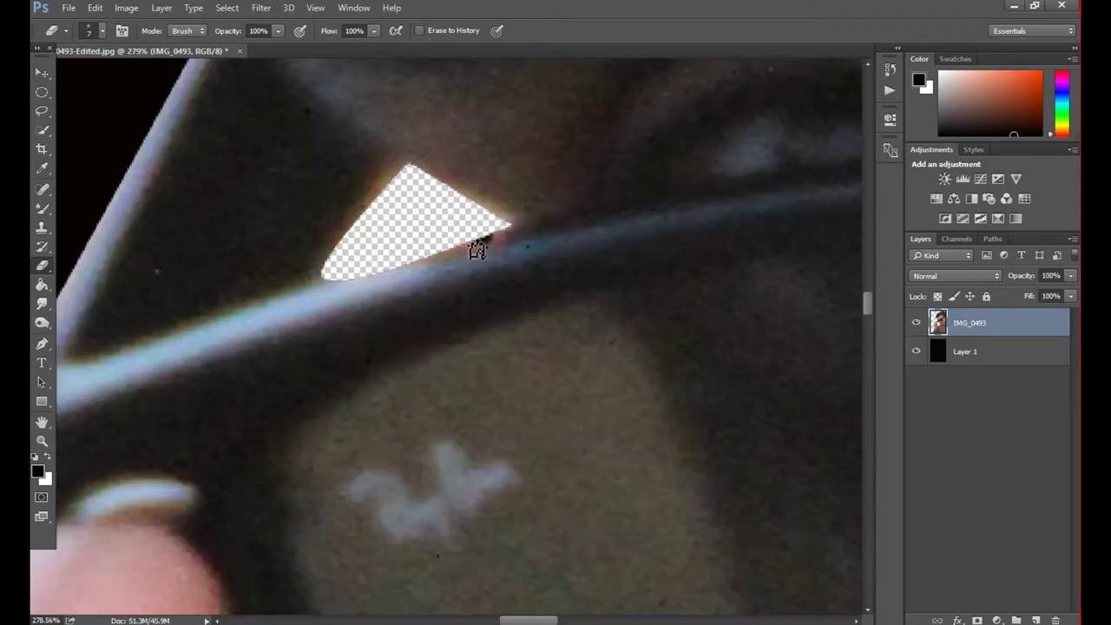
pyautogui.scroll(-3, 379, 213)
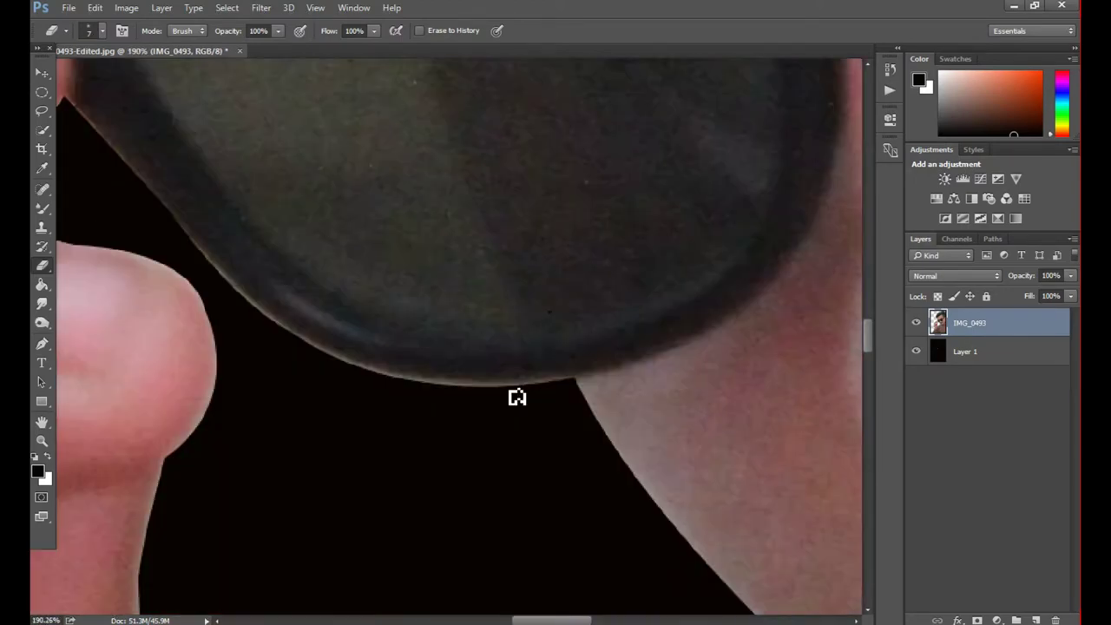
pyautogui.scroll(2, 515, 392)
pyautogui.moveTo(111, 267); pyautogui.dragTo(260, 306)
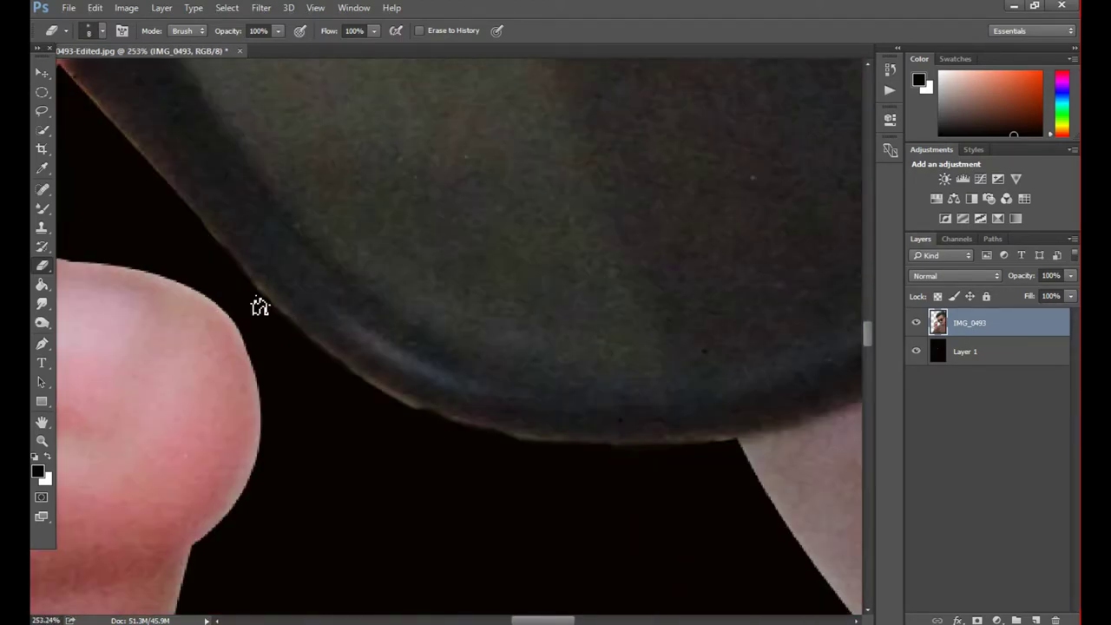
pyautogui.moveTo(170, 212); pyautogui.dragTo(357, 395)
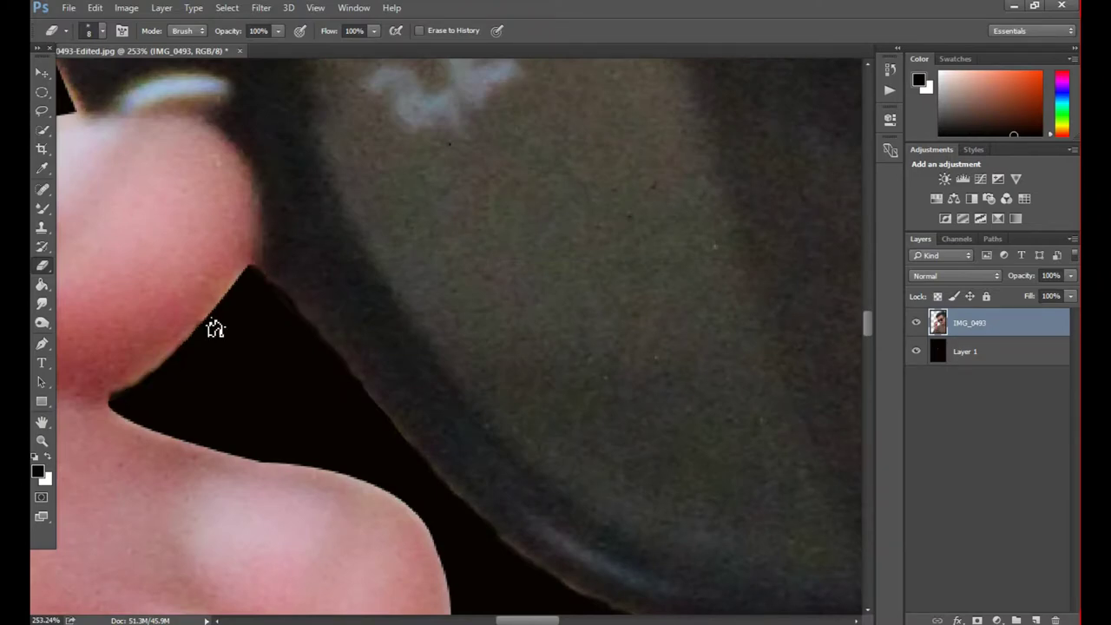
pyautogui.scroll(-10, 260, 342)
pyautogui.scroll(-5, 304, 352)
pyautogui.hotkey('alt', '[')
# Erase leftover background along the top and right hair edges
pyautogui.scroll(-4, 112, 322)
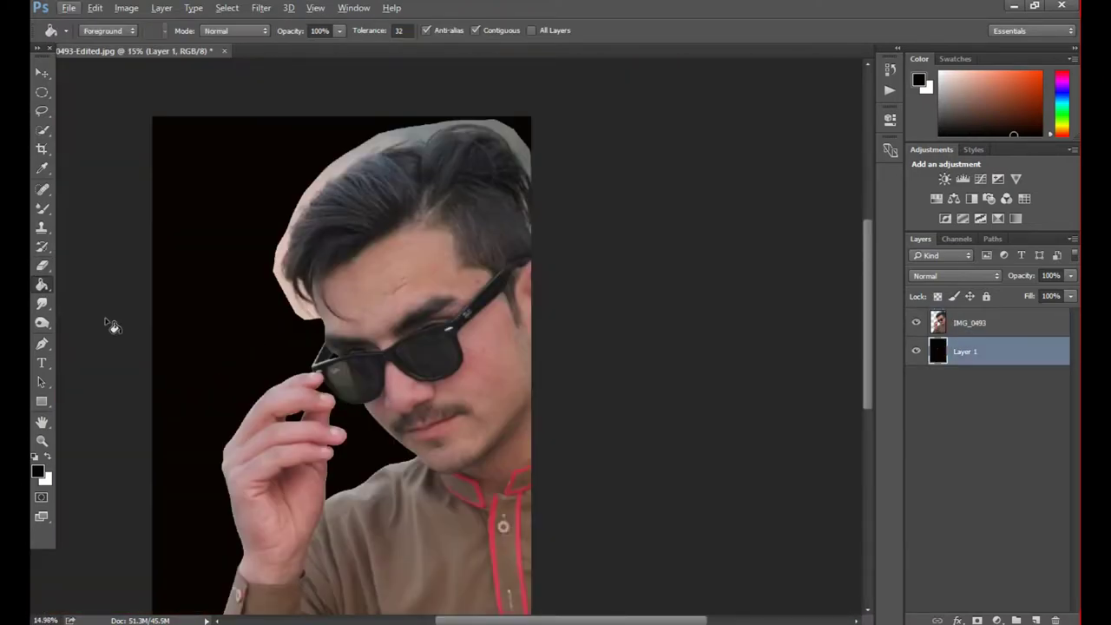
pyautogui.scroll(7, 394, 327)
pyautogui.hotkey('alt', ']')
pyautogui.moveTo(408, 219)
pyautogui.mouseDown()
pyautogui.moveTo(344, 223)
pyautogui.moveTo(355, 211)
pyautogui.moveTo(350, 240)
pyautogui.moveTo(383, 206)
pyautogui.moveTo(281, 248)
pyautogui.moveTo(360, 213)
pyautogui.moveTo(297, 248)
pyautogui.moveTo(397, 223)
pyautogui.moveTo(333, 268)
pyautogui.moveTo(411, 248)
pyautogui.moveTo(486, 258)
pyautogui.moveTo(300, 290)
pyautogui.mouseUp()
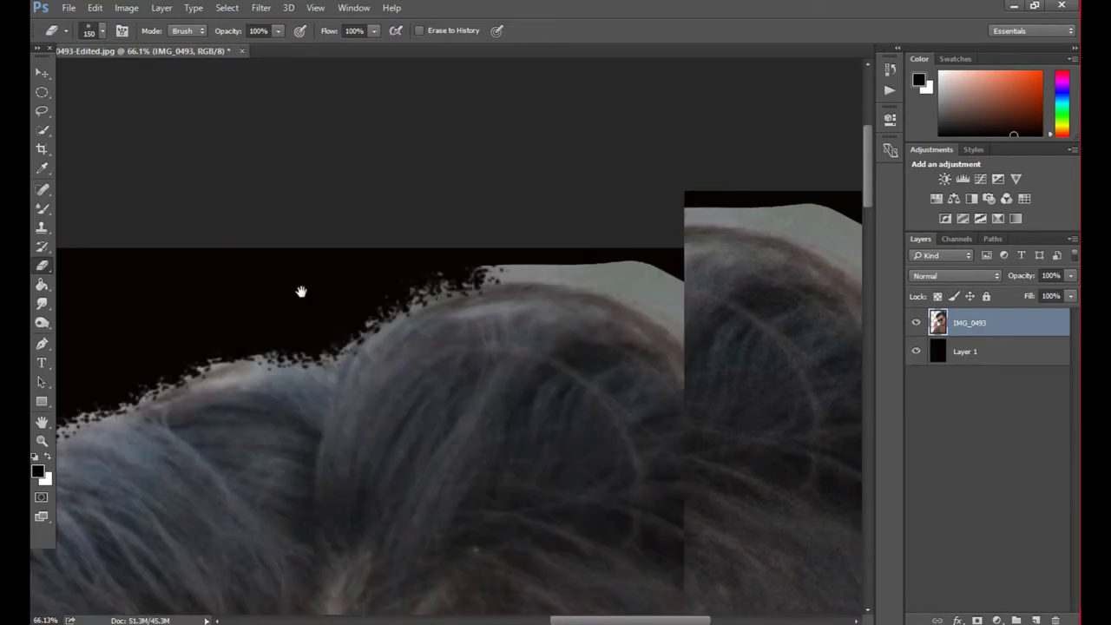
pyautogui.moveTo(509, 266)
pyautogui.mouseDown()
pyautogui.moveTo(585, 310)
pyautogui.moveTo(627, 383)
pyautogui.mouseUp()
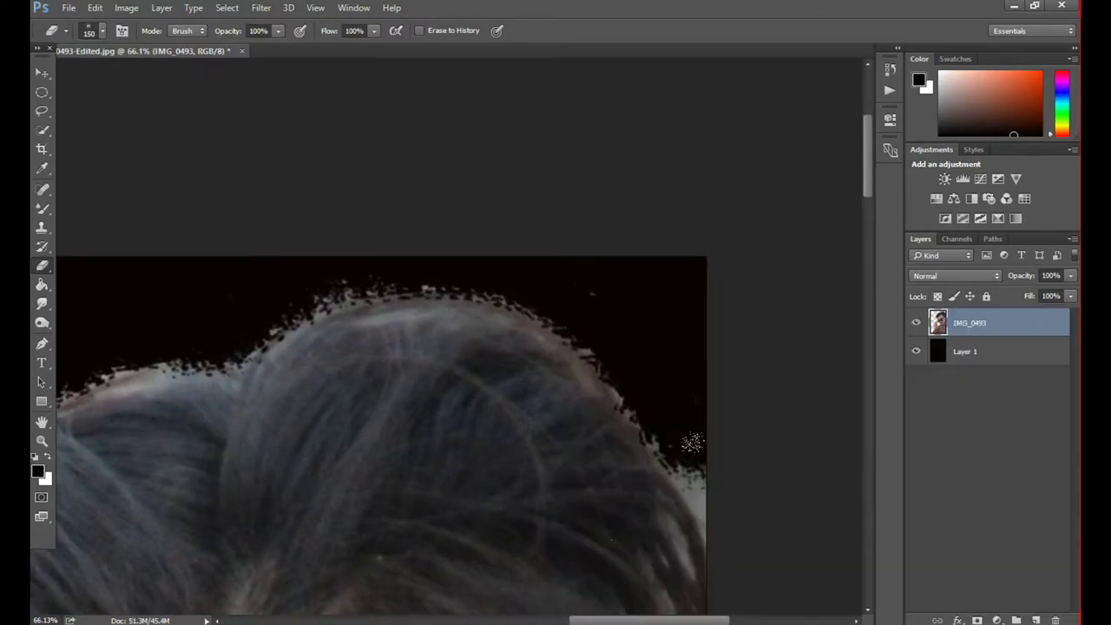
pyautogui.moveTo(689, 444); pyautogui.dragTo(544, 259)
pyautogui.moveTo(528, 304); pyautogui.dragTo(538, 343)
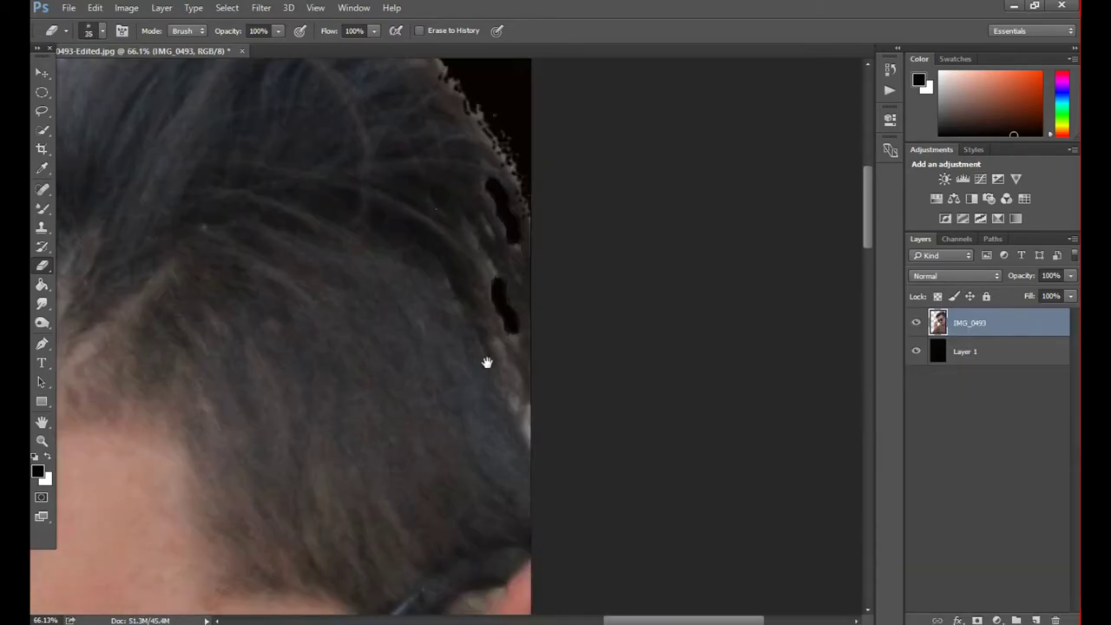
# Erase background along the left hair edge, jaw, neck and inside the ear gap
pyautogui.scroll(-5, 397, 252)
pyautogui.scroll(5, 397, 253)
pyautogui.moveTo(468, 139)
pyautogui.mouseDown()
pyautogui.moveTo(451, 159)
pyautogui.moveTo(565, 486)
pyautogui.moveTo(594, 503)
pyautogui.mouseUp()
pyautogui.moveTo(460, 204)
pyautogui.mouseDown()
pyautogui.moveTo(499, 330)
pyautogui.moveTo(477, 391)
pyautogui.moveTo(634, 495)
pyautogui.mouseUp()
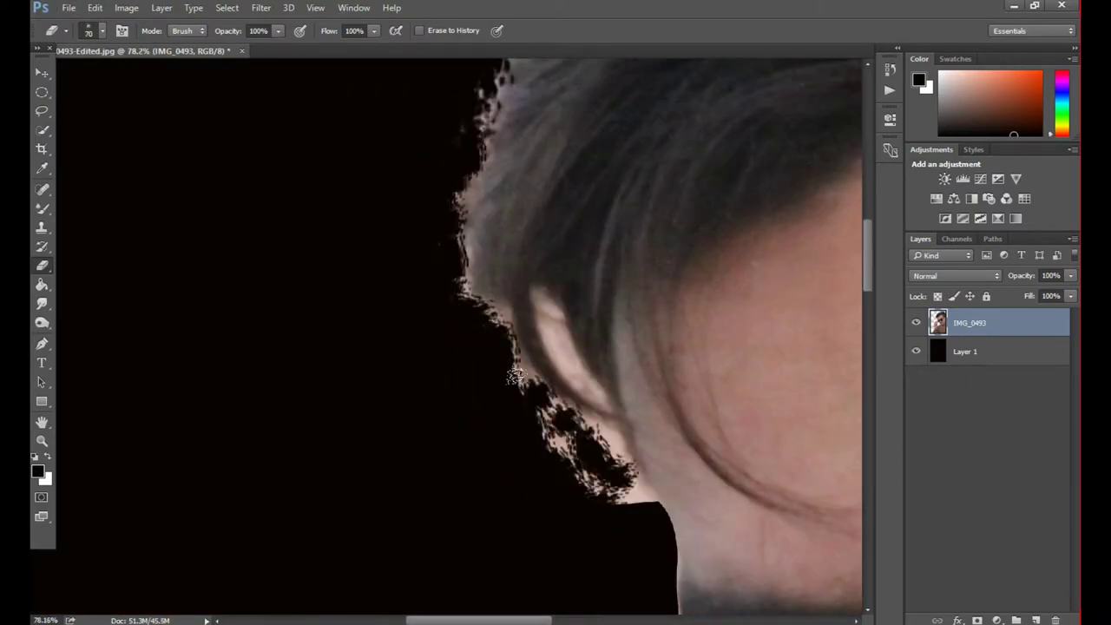
pyautogui.moveTo(508, 365); pyautogui.dragTo(651, 501)
pyautogui.press('[')
pyautogui.press('[')
pyautogui.press('[')
pyautogui.moveTo(562, 334)
pyautogui.mouseDown()
pyautogui.moveTo(605, 401)
pyautogui.moveTo(570, 409)
pyautogui.mouseUp()
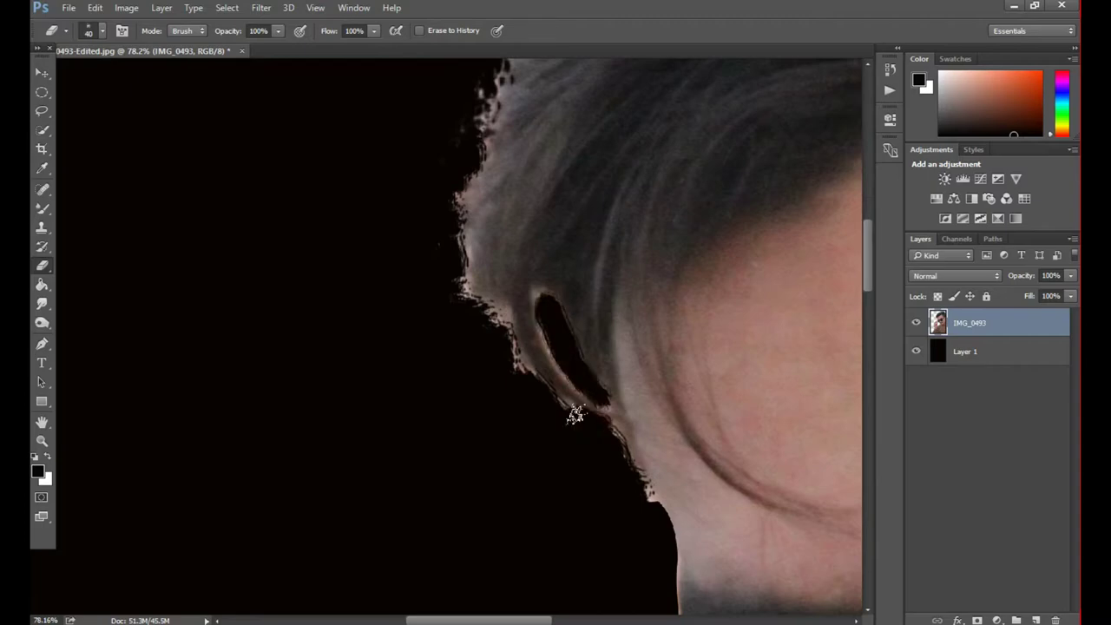
pyautogui.moveTo(538, 313); pyautogui.dragTo(527, 353)
# Lighten the hair edges with the Dodge tool
pyautogui.scroll(-5, 528, 352)
pyautogui.press('o')
pyautogui.scroll(1, 378, 178)
pyautogui.scroll(5, 379, 178)
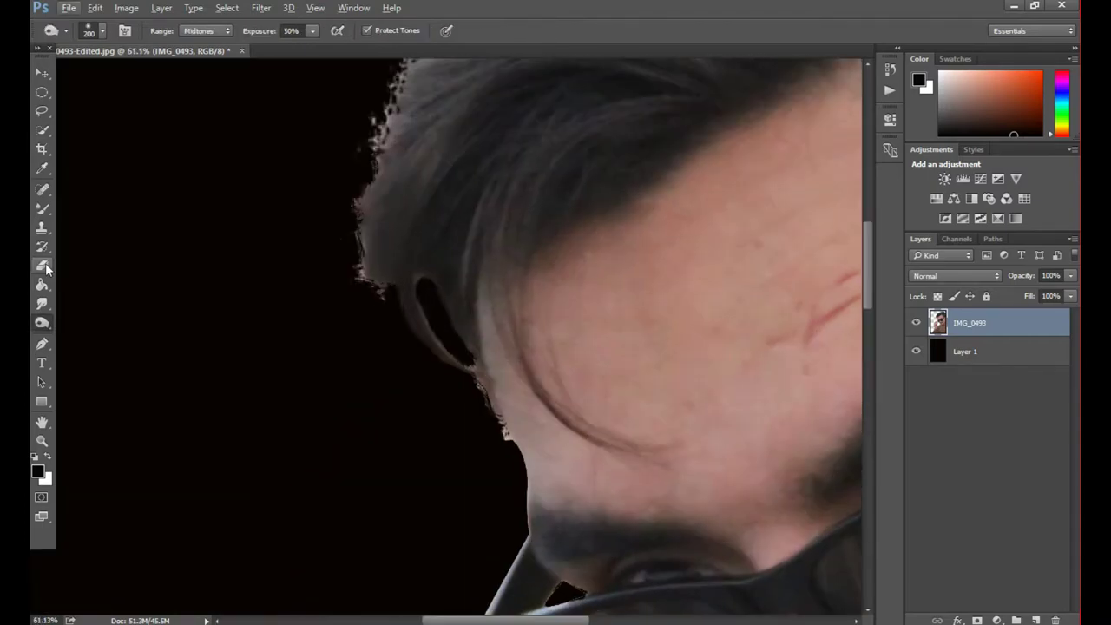
pyautogui.press('e')
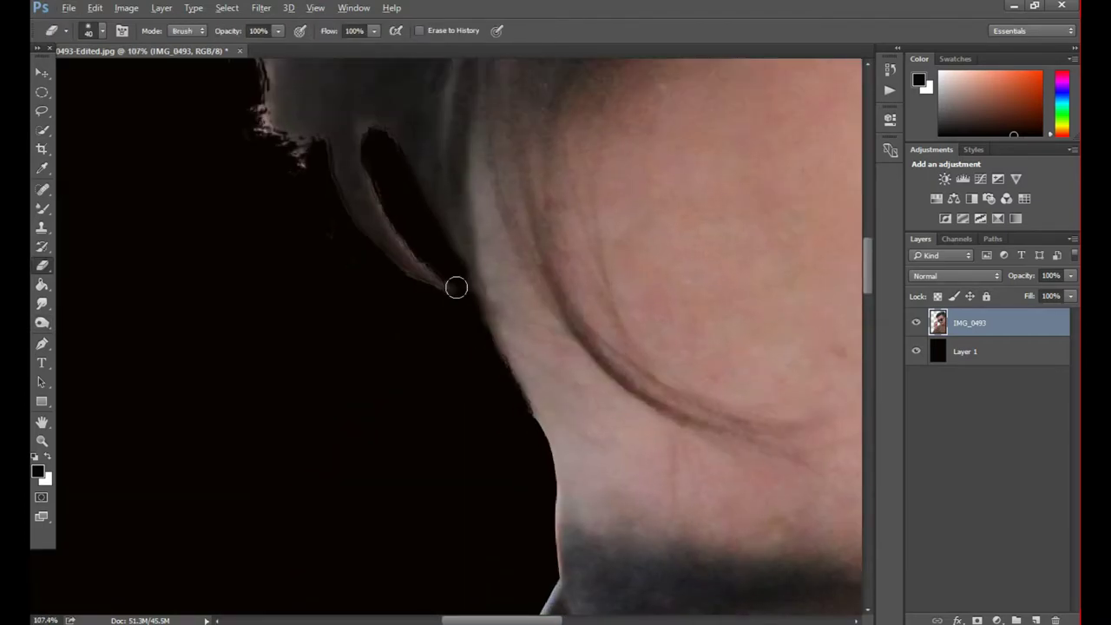
pyautogui.scroll(-5, 456, 287)
pyautogui.press('o')
pyautogui.scroll(2, 417, 298)
pyautogui.scroll(1, 397, 292)
pyautogui.scroll(5, 354, 266)
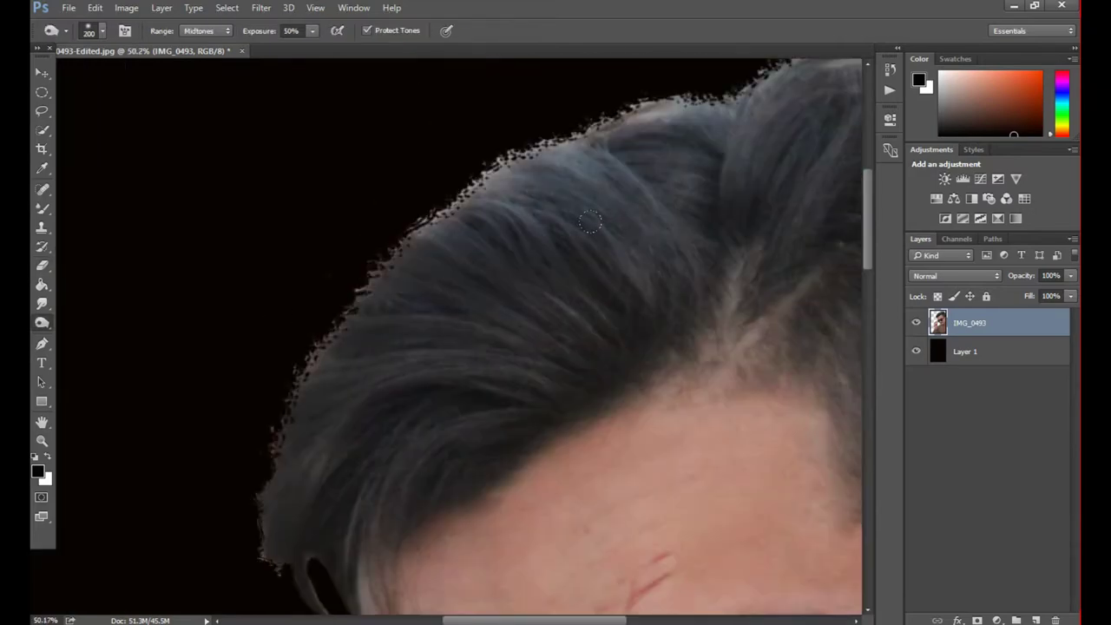
pyautogui.scroll(5, 674, 297)
pyautogui.hscroll(5, 364, 371)
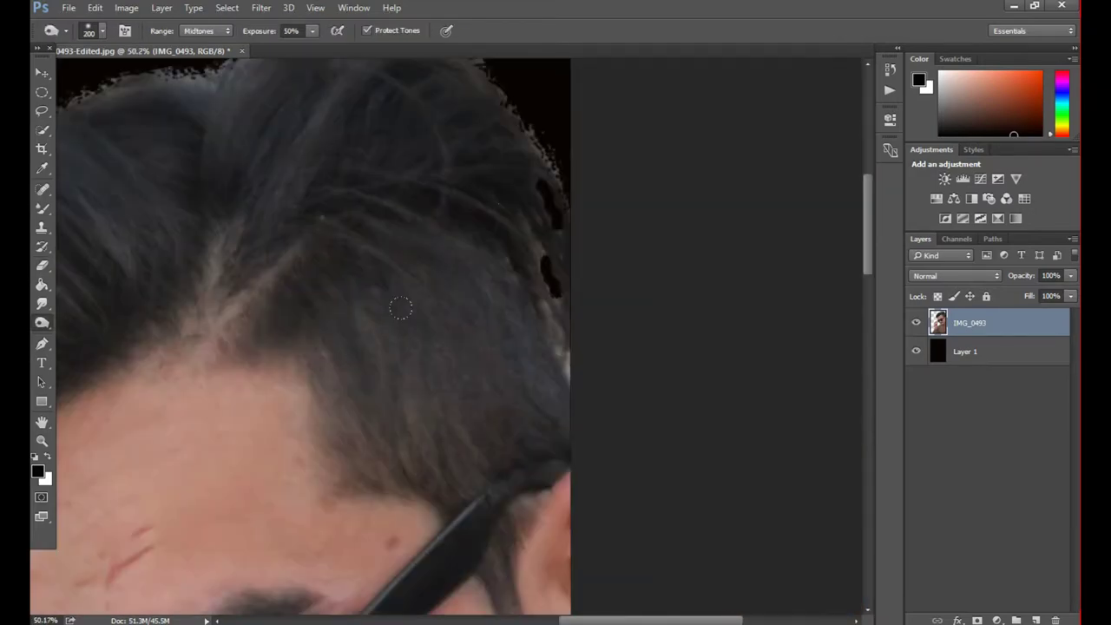
# Brighten the photo's midtones with Levels and a Curves adjustment
pyautogui.hotkey('ctrl', 'l')
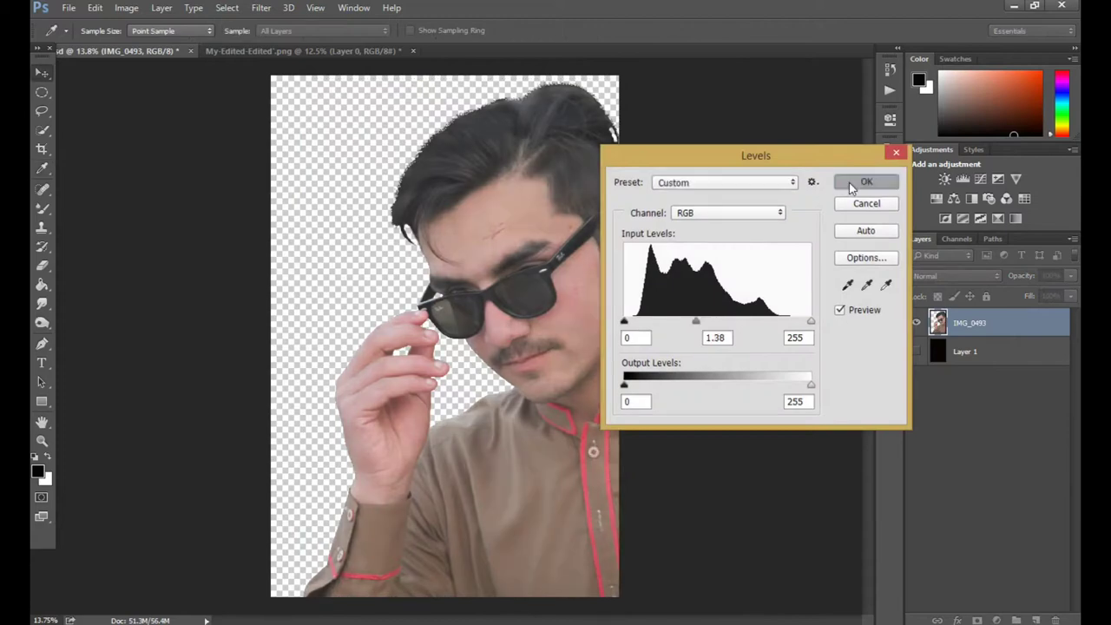
pyautogui.click(851, 181)
pyautogui.hotkey('ctrl', 'm')
pyautogui.moveTo(692, 265); pyautogui.dragTo(696, 269)
pyautogui.press('Return')
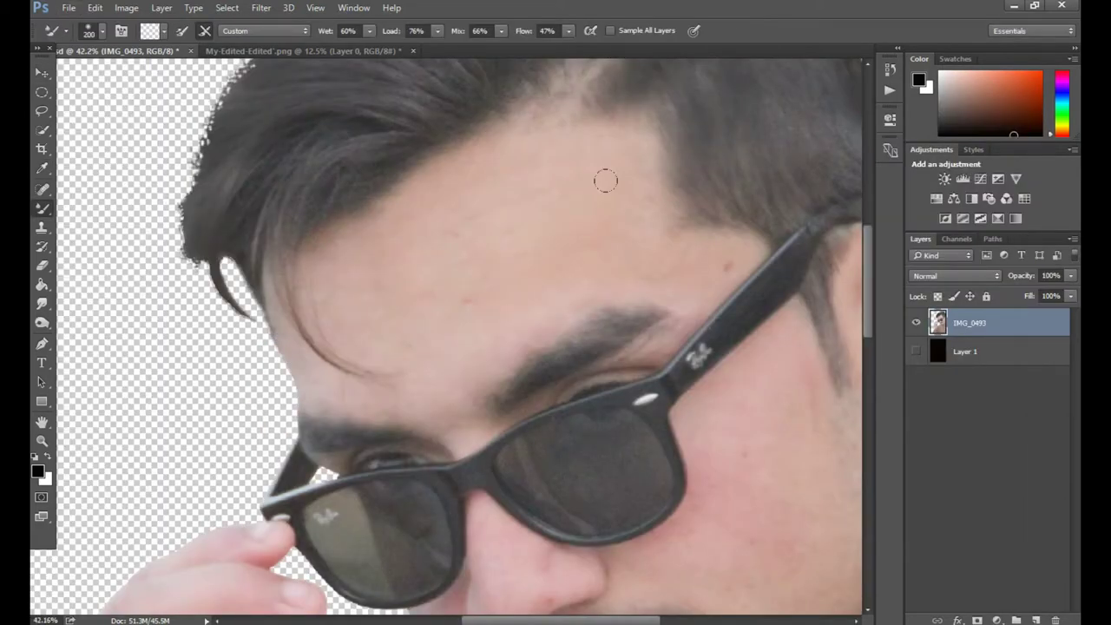
# Blend the forehead skin with the Mixer Brush, reducing the brush size
pyautogui.moveTo(482, 143); pyautogui.dragTo(386, 204)
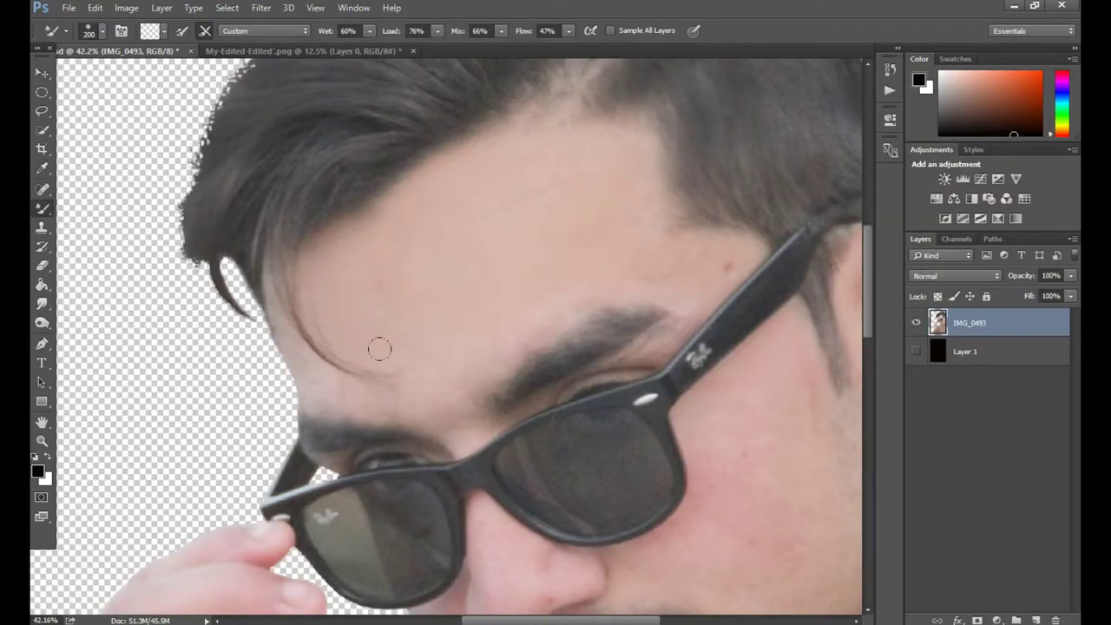
pyautogui.hscroll(2, 423, 318)
pyautogui.scroll(3, 629, 261)
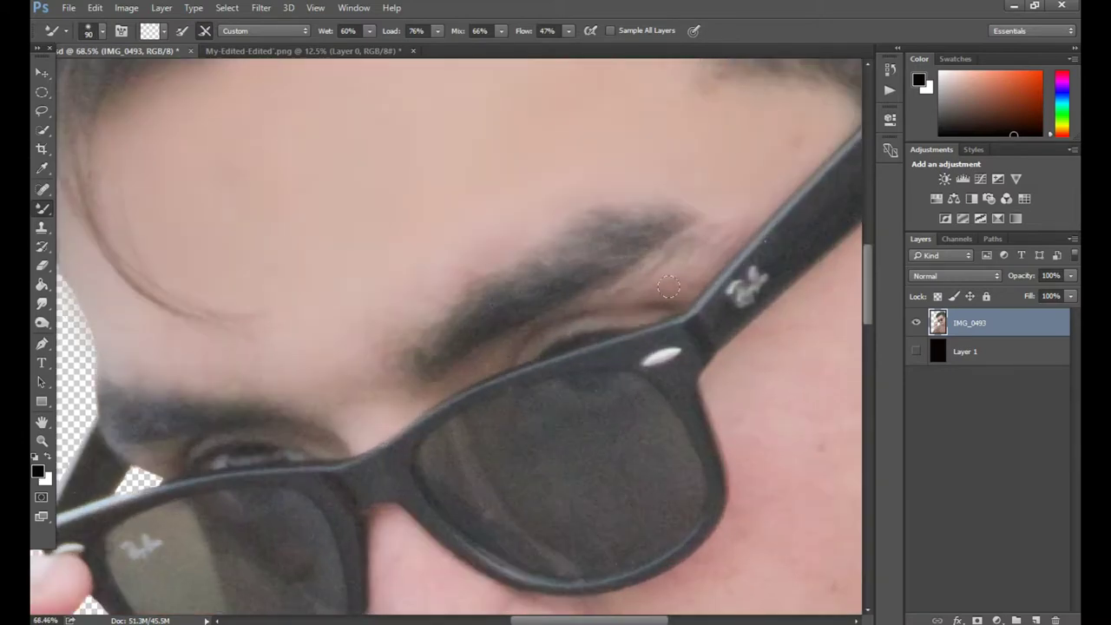
pyautogui.scroll(-4, 607, 367)
pyautogui.press('[')
pyautogui.press('[')
pyautogui.press('[')
pyautogui.scroll(2, 447, 341)
pyautogui.scroll(-3, 447, 342)
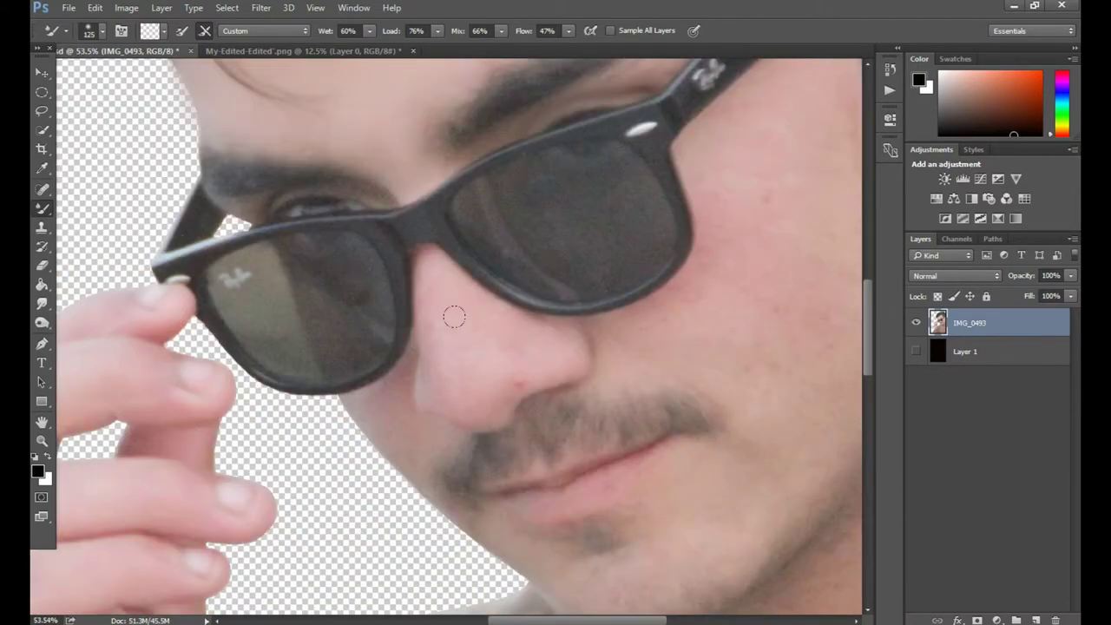
pyautogui.hscroll(2, 280, 441)
pyautogui.hscroll(2, 538, 244)
# Enlarge the Mixer Brush and blend the cheek, lower face and hand skin
pyautogui.press(']')
pyautogui.press(']')
pyautogui.press(']')
pyautogui.press(']')
pyautogui.press(']')
pyautogui.scroll(-1, 434, 304)
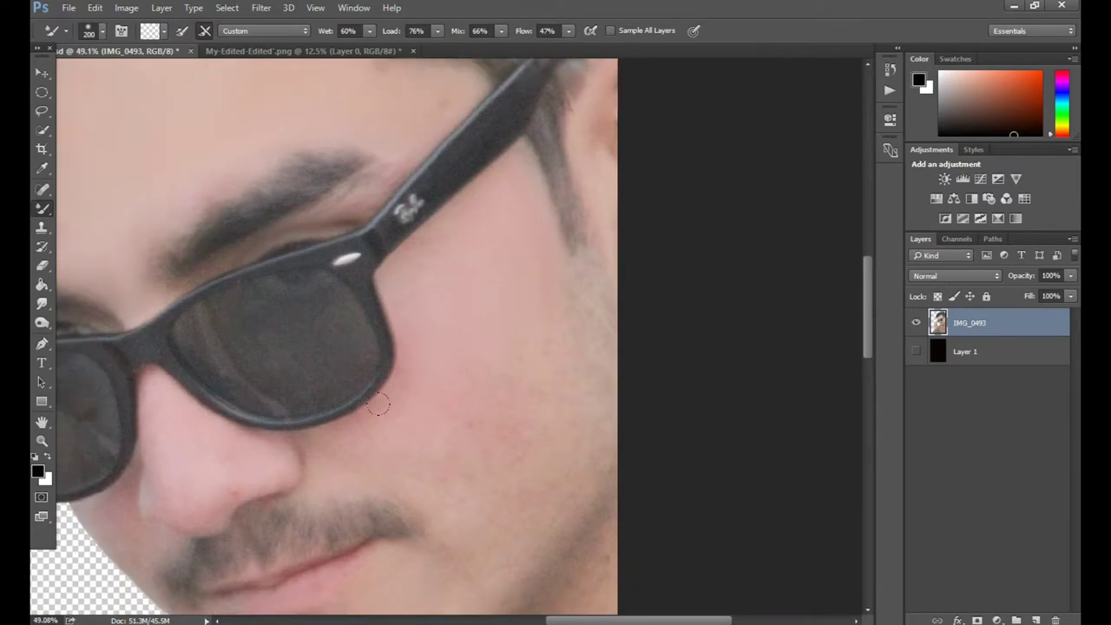
pyautogui.hscroll(2, 457, 333)
pyautogui.scroll(-3, 463, 355)
pyautogui.hscroll(-2, 397, 434)
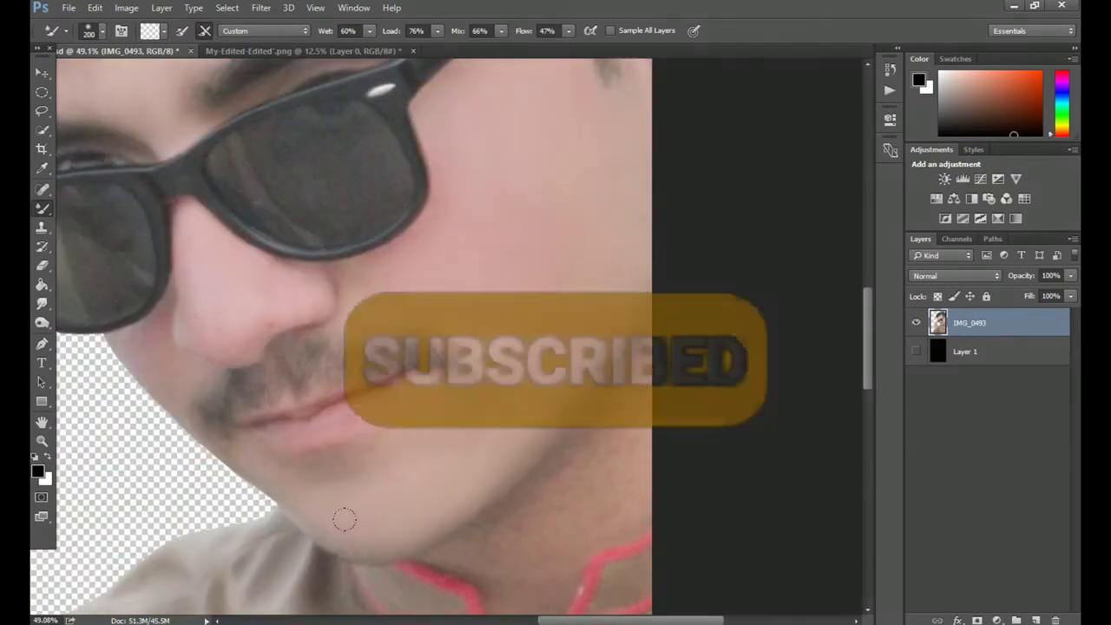
pyautogui.hscroll(3, 342, 521)
pyautogui.scroll(-3, 368, 503)
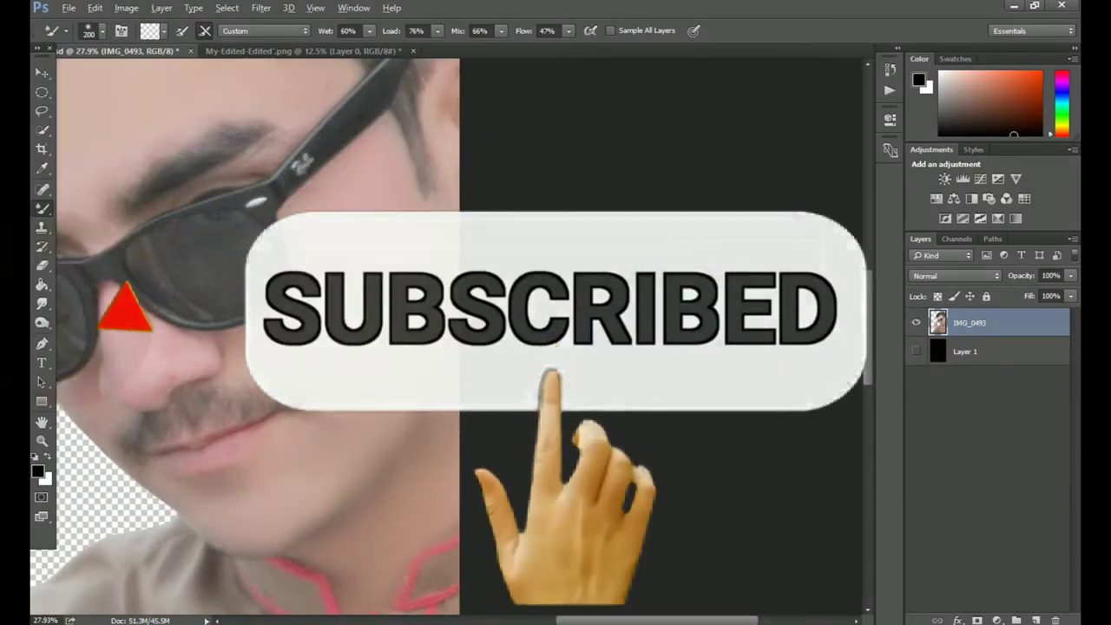
pyautogui.scroll(2, 239, 453)
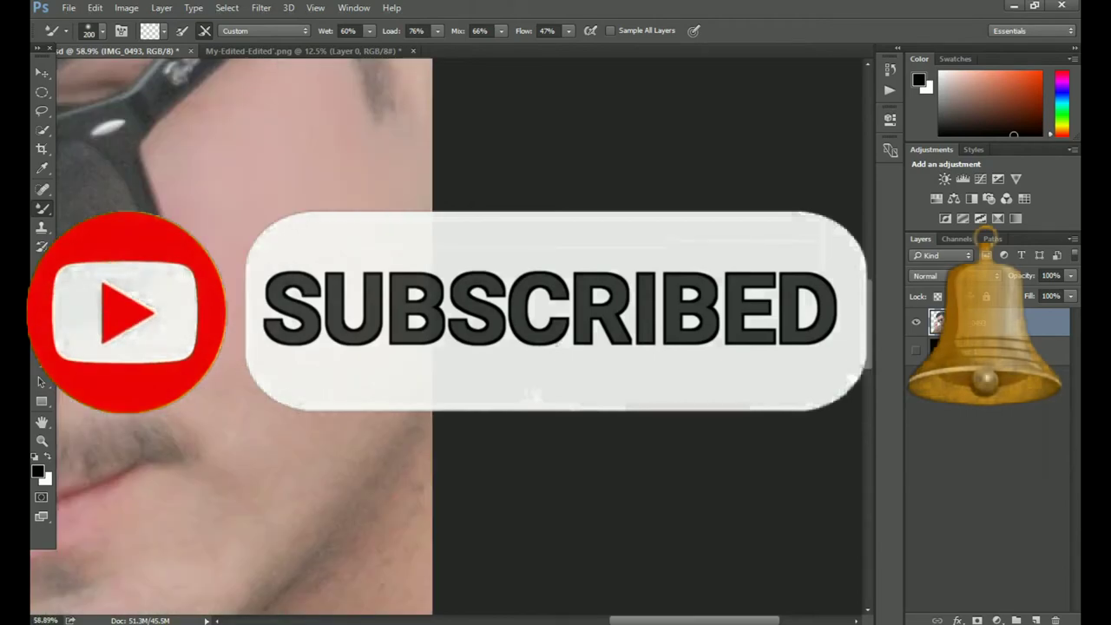
pyautogui.scroll(2, 239, 453)
pyautogui.scroll(-3, 239, 453)
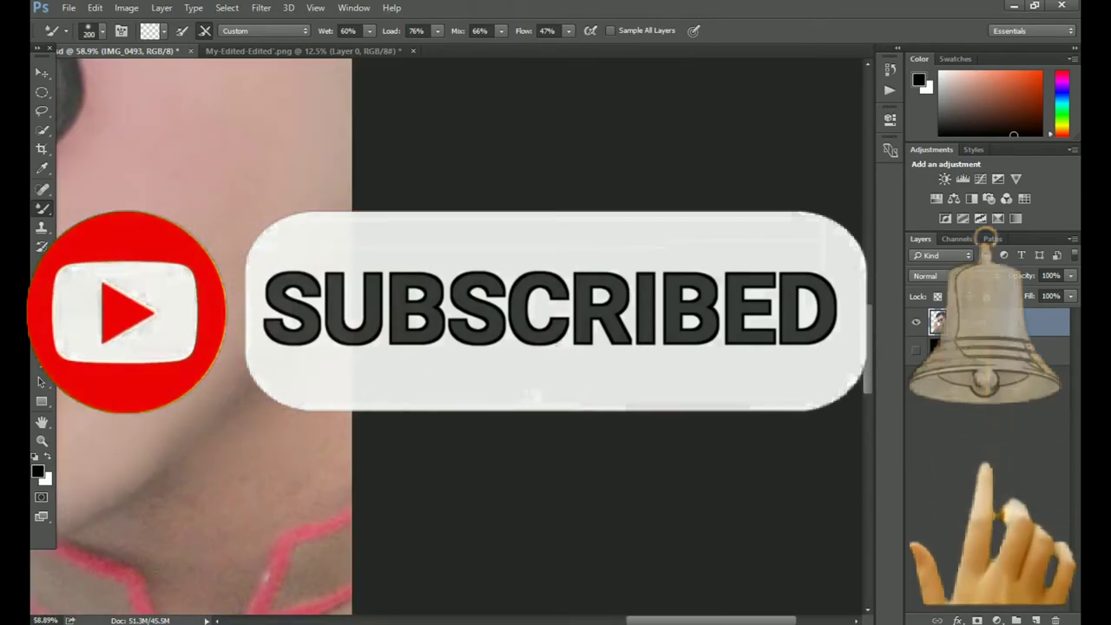
pyautogui.hscroll(2, 238, 453)
pyautogui.scroll(3, 261, 290)
pyautogui.hscroll(-2, 260, 290)
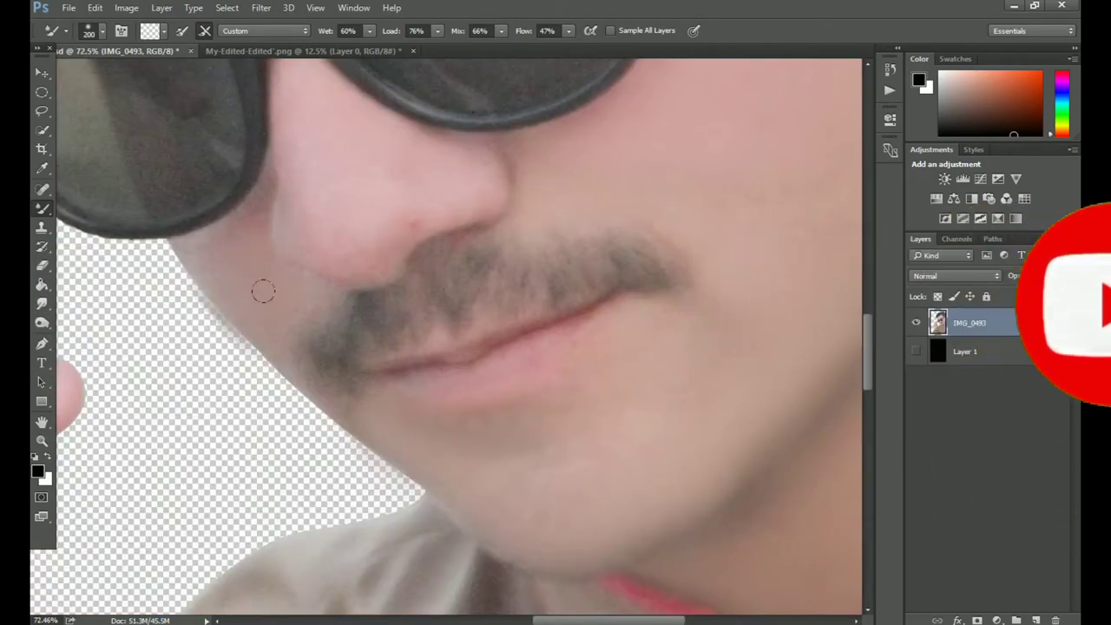
pyautogui.scroll(-2, 260, 290)
pyautogui.scroll(2, 441, 266)
pyautogui.scroll(-3, 367, 266)
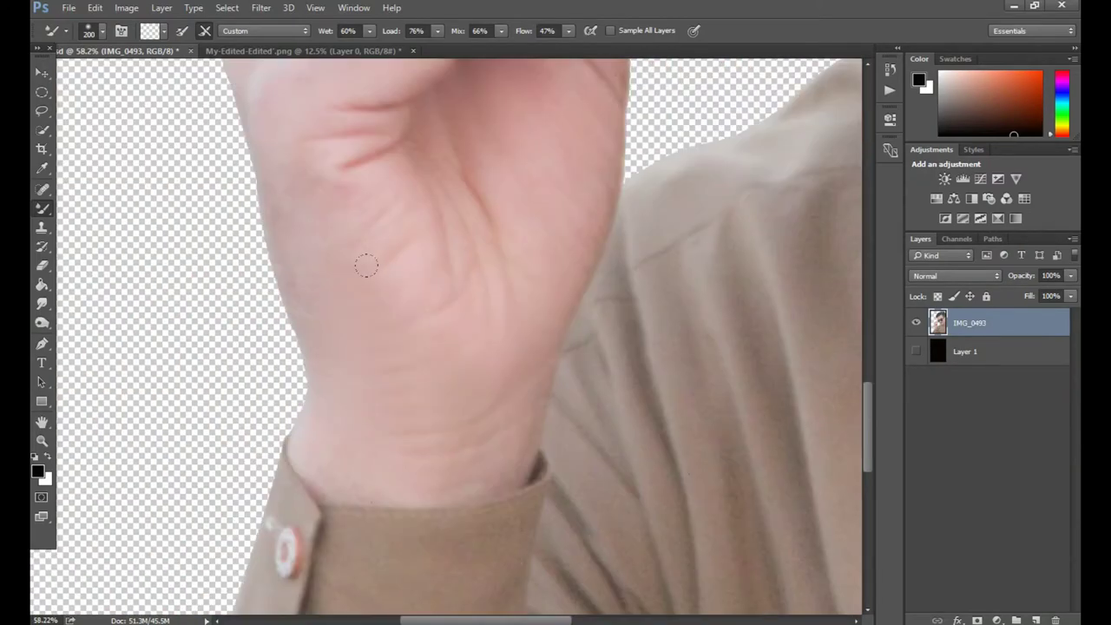
pyautogui.scroll(3, 379, 196)
pyautogui.scroll(2, 598, 191)
pyautogui.scroll(3, 598, 191)
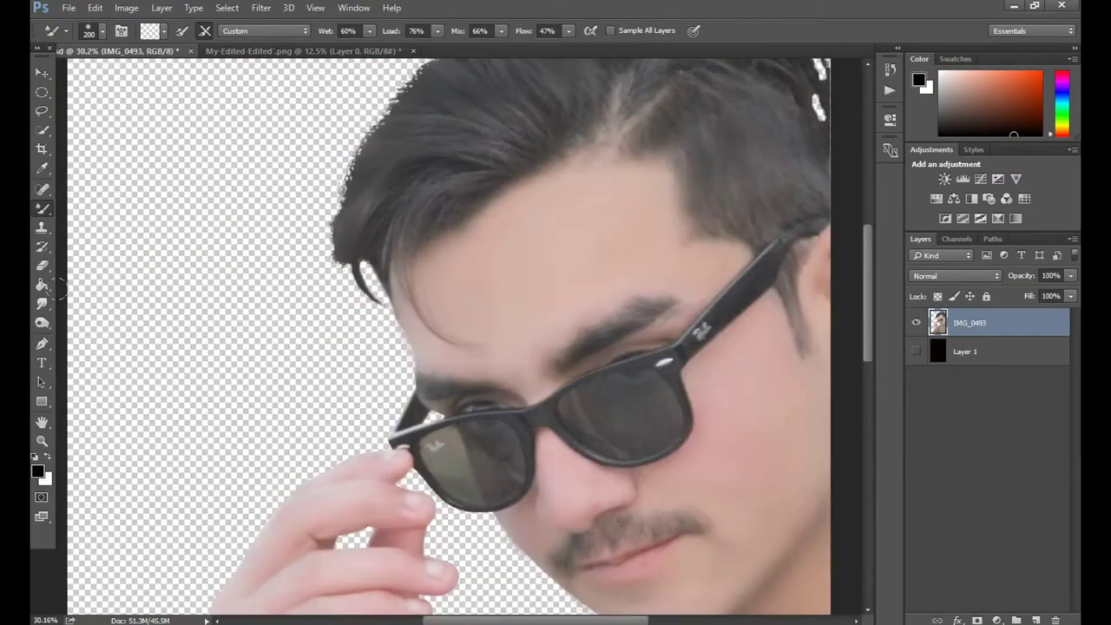
pyautogui.scroll(2, 358, 158)
# Use Liquify to push the top of the hair upward and outward
pyautogui.scroll(2, 376, 257)
pyautogui.scroll(2, 426, 268)
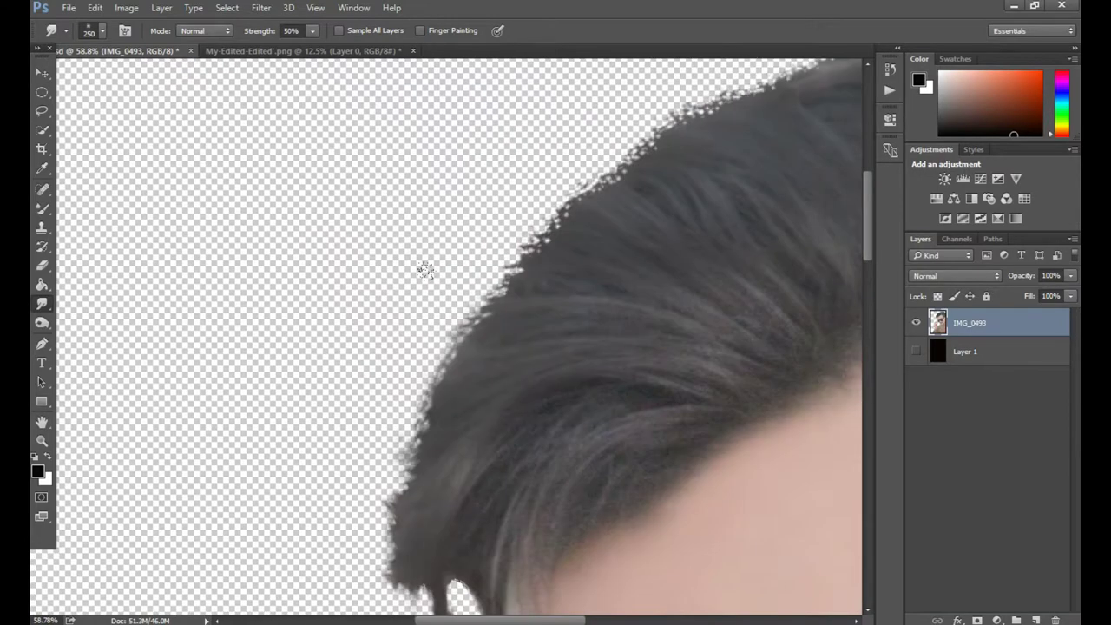
pyautogui.scroll(2, 482, 270)
pyautogui.scroll(3, 482, 270)
pyautogui.hscroll(3, 468, 297)
pyautogui.scroll(2, 496, 317)
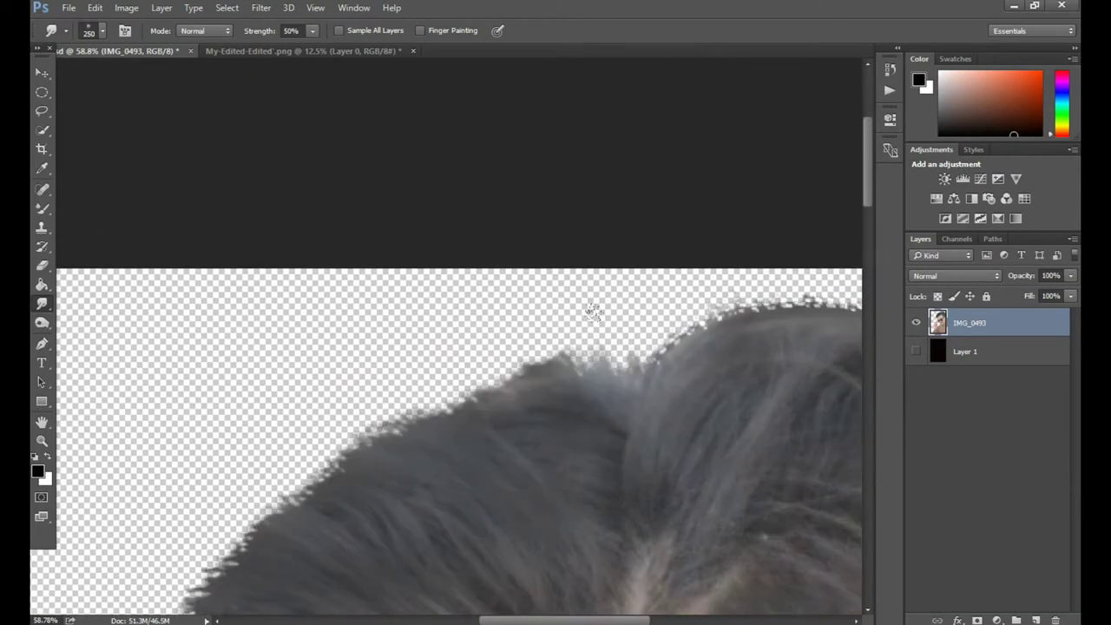
pyautogui.hscroll(2, 590, 310)
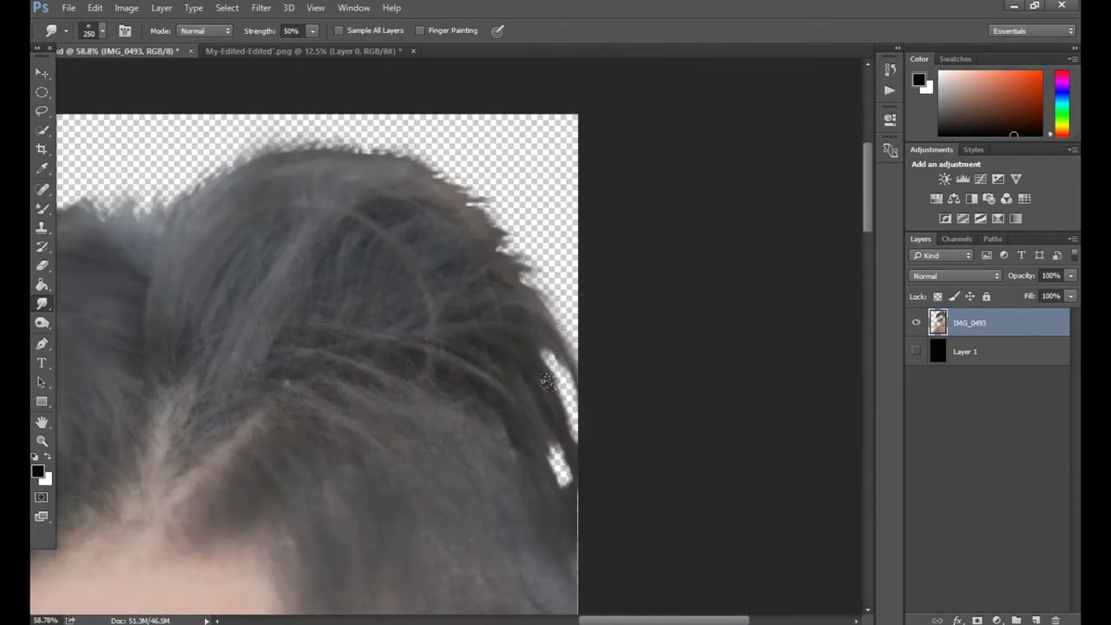
pyautogui.hotkey('ctrl', '0')
pyautogui.click(261, 8)
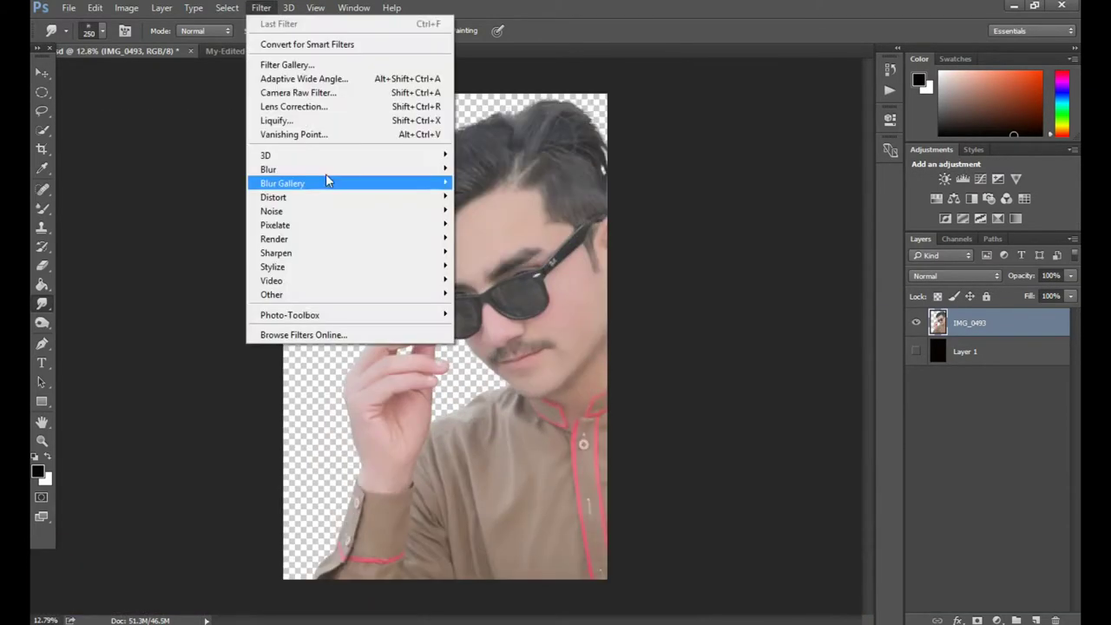
pyautogui.click(322, 130)
pyautogui.click(655, 263)
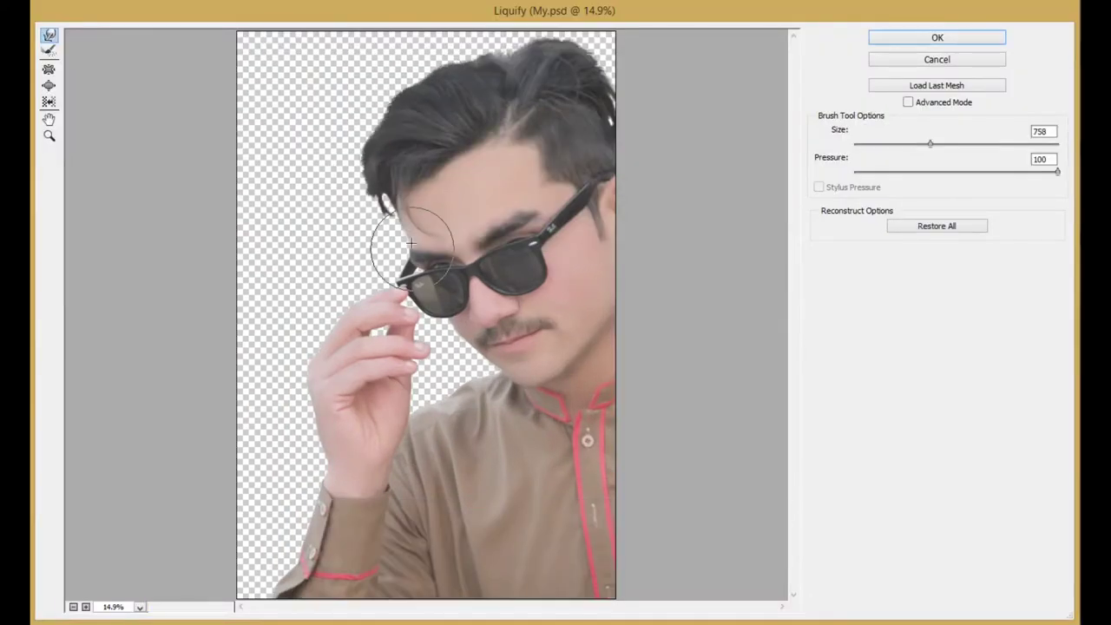
pyautogui.moveTo(424, 105); pyautogui.dragTo(452, 68)
pyautogui.moveTo(565, 95)
pyautogui.mouseDown()
pyautogui.moveTo(464, 61)
pyautogui.moveTo(426, 90)
pyautogui.mouseUp()
# Trace a pen outline around the forehead hairline and turn it into a selection
pyautogui.scroll(-1, 528, 218)
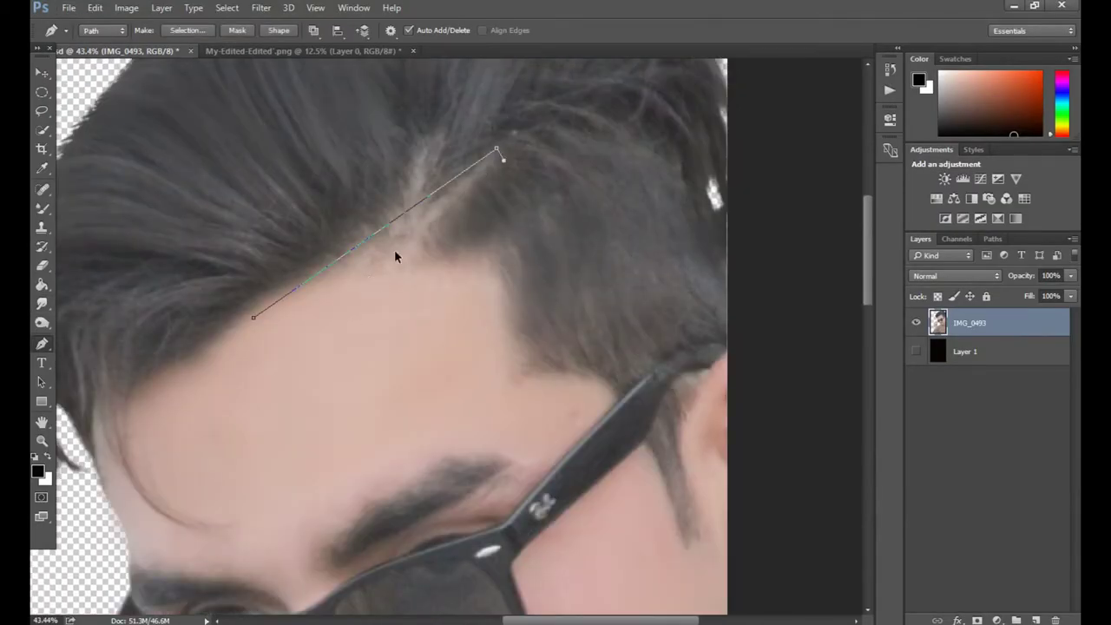
pyautogui.click(495, 266)
pyautogui.click(516, 374)
pyautogui.click(551, 450)
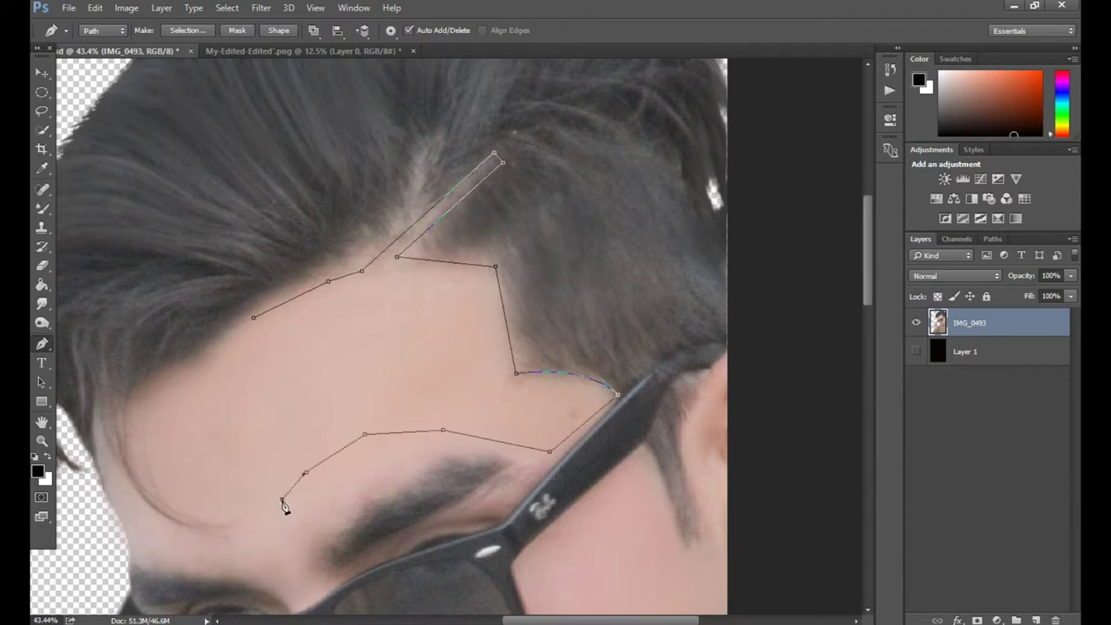
pyautogui.click(254, 317)
pyautogui.rightClick(367, 304)
pyautogui.press('Return')
# Paint skin tone into the forehead selection, then deselect
pyautogui.moveTo(397, 215)
pyautogui.mouseDown()
pyautogui.moveTo(322, 352)
pyautogui.moveTo(486, 278)
pyautogui.mouseUp()
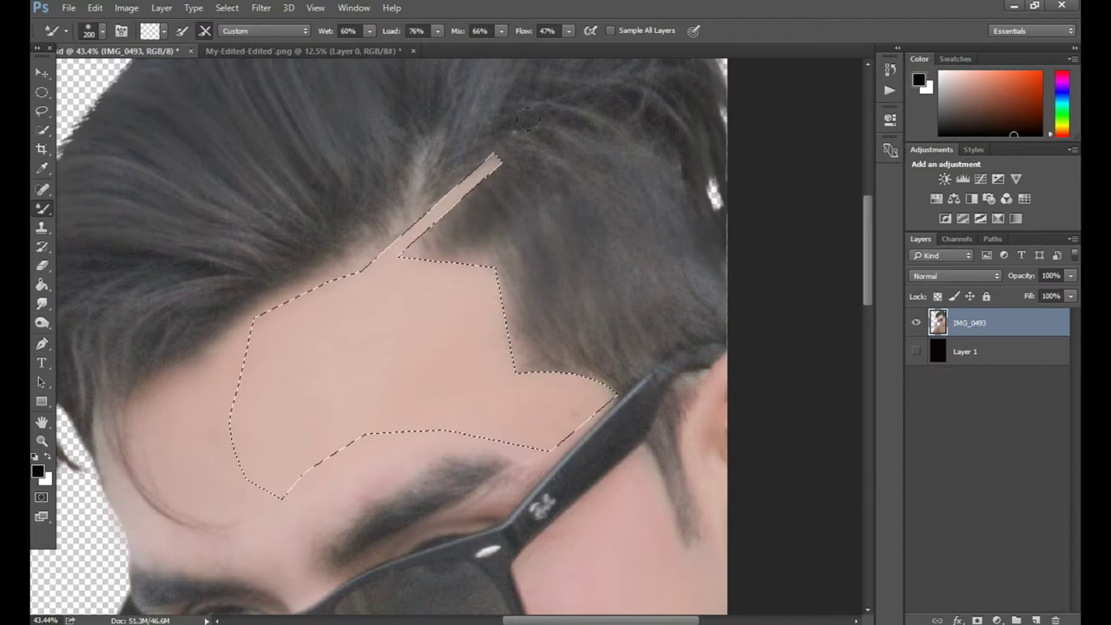
pyautogui.hotkey('ctrl', 'd')
pyautogui.scroll(3, 503, 286)
pyautogui.press('o')
pyautogui.scroll(-2, 432, 206)
# Dodge the new hairline at 30% exposure
pyautogui.press('3')
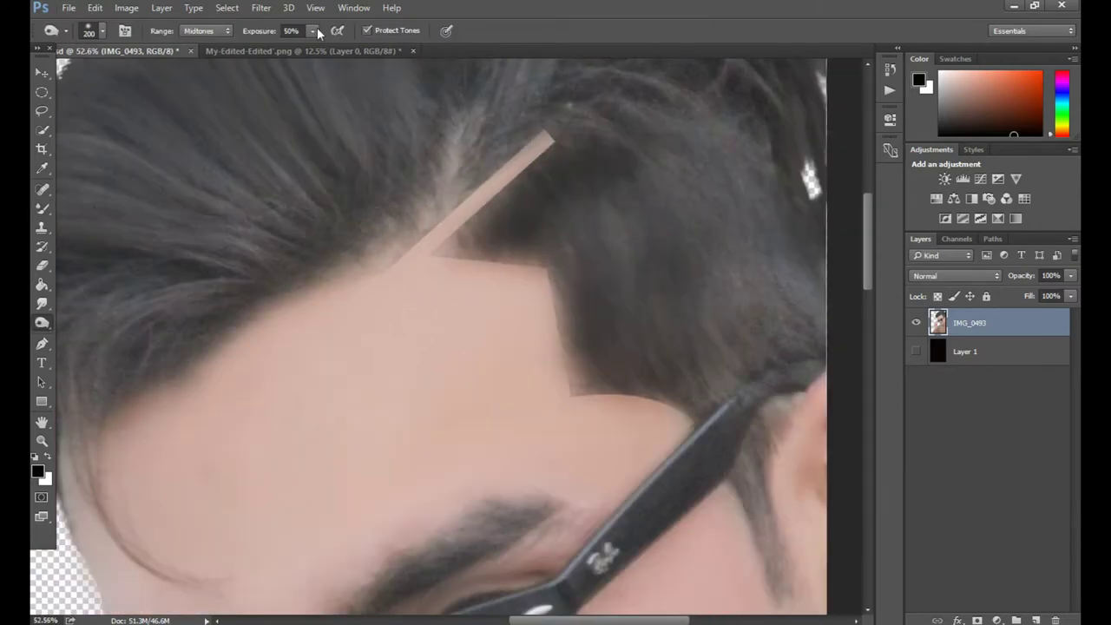
pyautogui.scroll(-1, 287, 188)
pyautogui.scroll(-1, 162, 193)
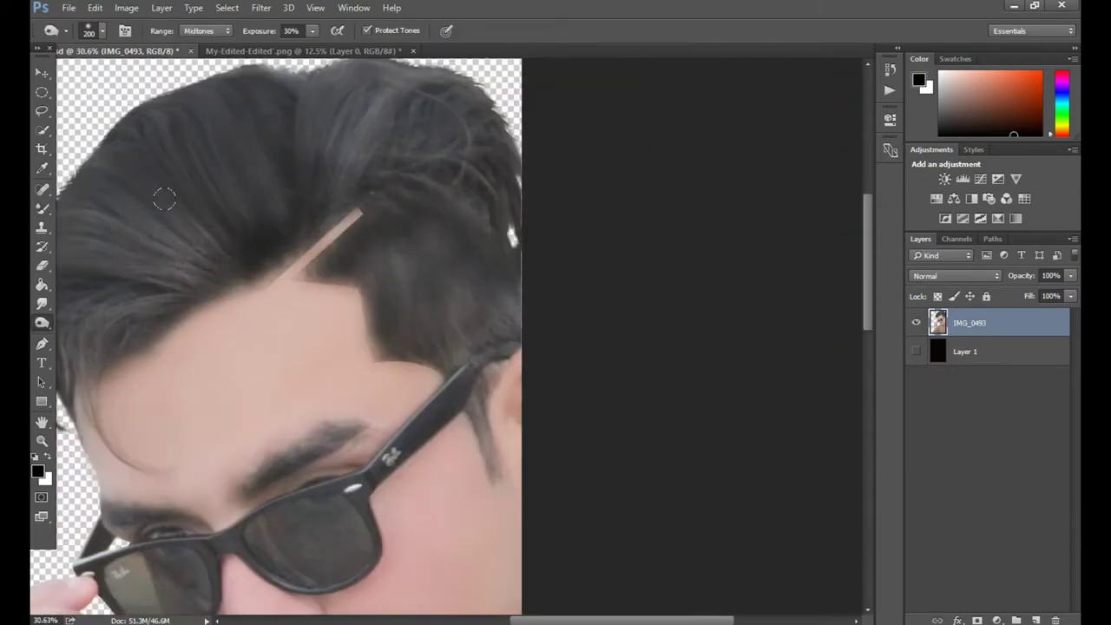
pyautogui.scroll(-1, 162, 194)
pyautogui.scroll(2, 237, 382)
# Blend the hairline edges with the Mixer Brush at size 70
pyautogui.press('b')
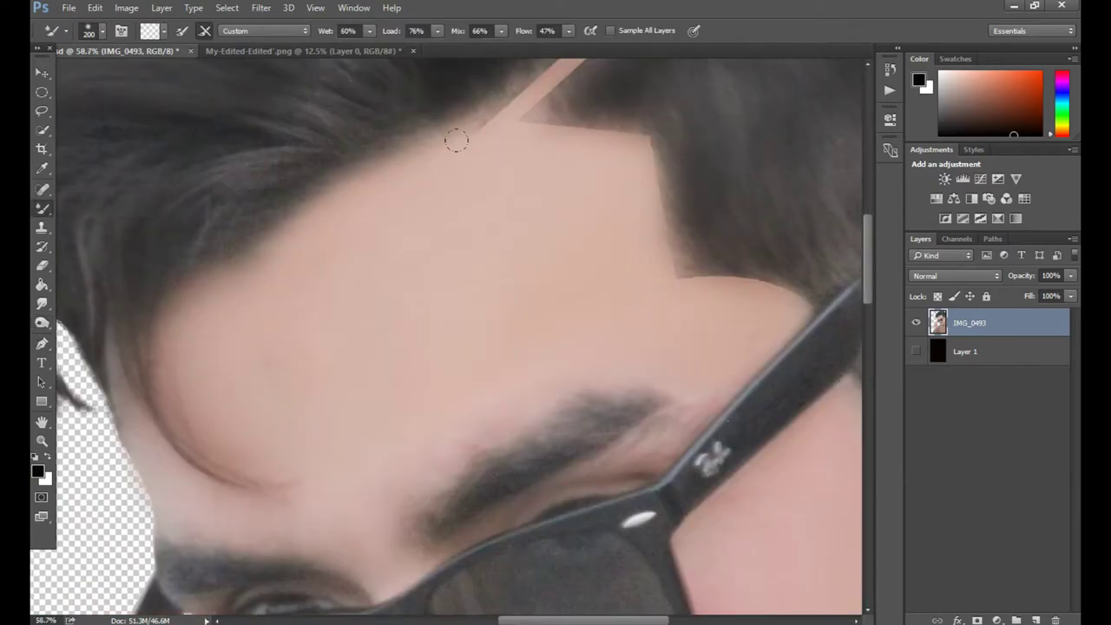
pyautogui.scroll(-1, 417, 248)
pyautogui.press('[')
pyautogui.press('[')
pyautogui.press('[')
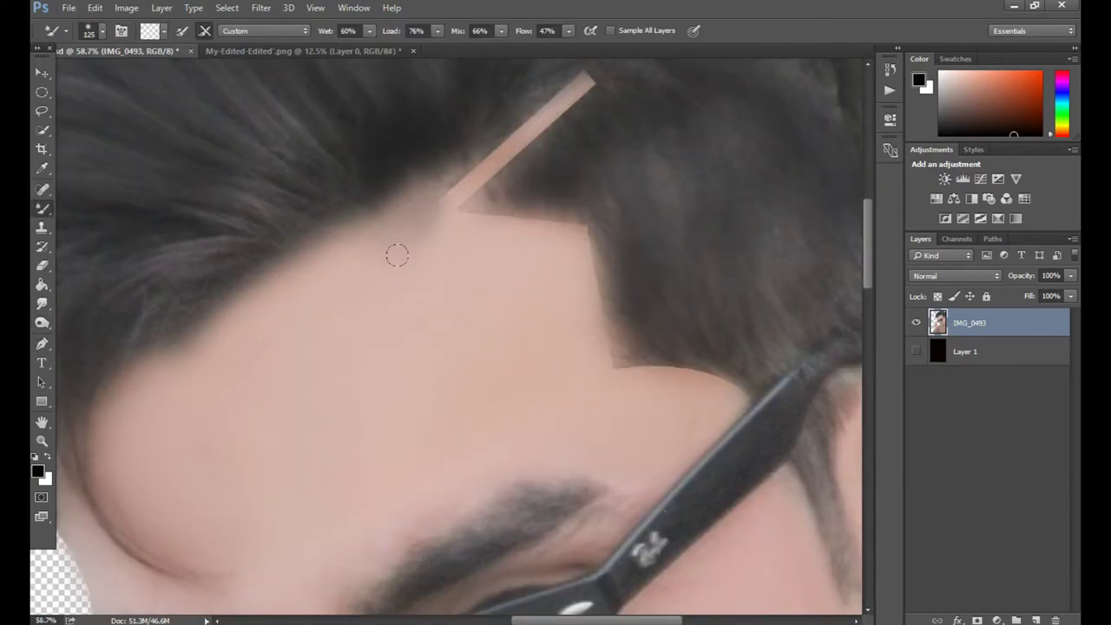
pyautogui.press('[')
pyautogui.press('[')
pyautogui.press('[')
pyautogui.scroll(-2, 615, 99)
pyautogui.scroll(-1, 574, 180)
# Crop the hexagon halftone image and define it as a new pattern
pyautogui.scroll(5, 520, 182)
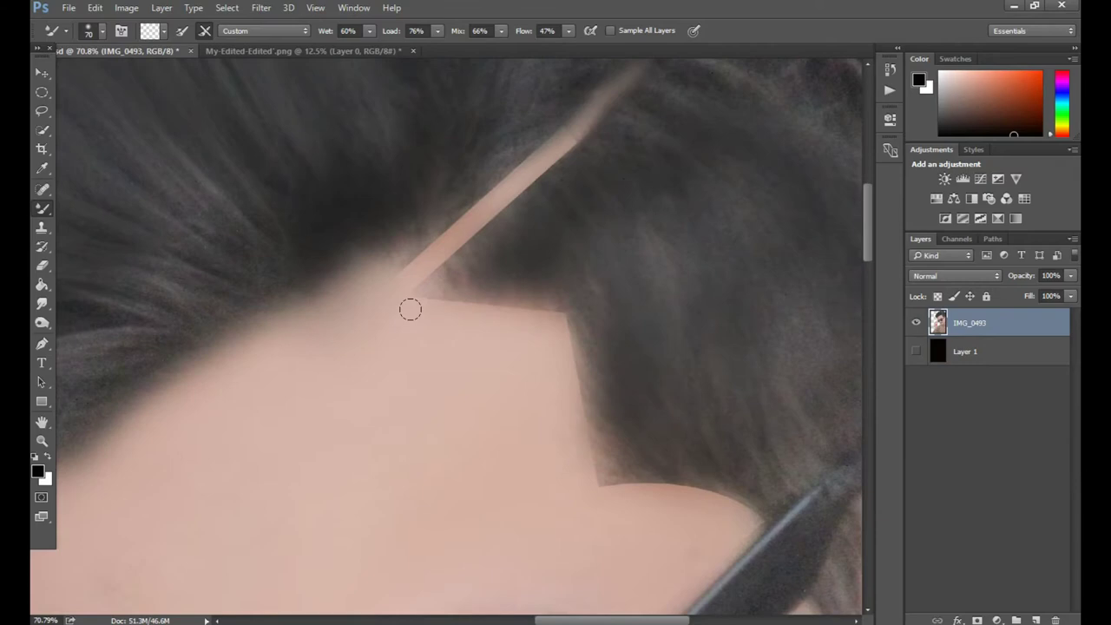
pyautogui.scroll(-1, 431, 307)
pyautogui.scroll(-1, 491, 218)
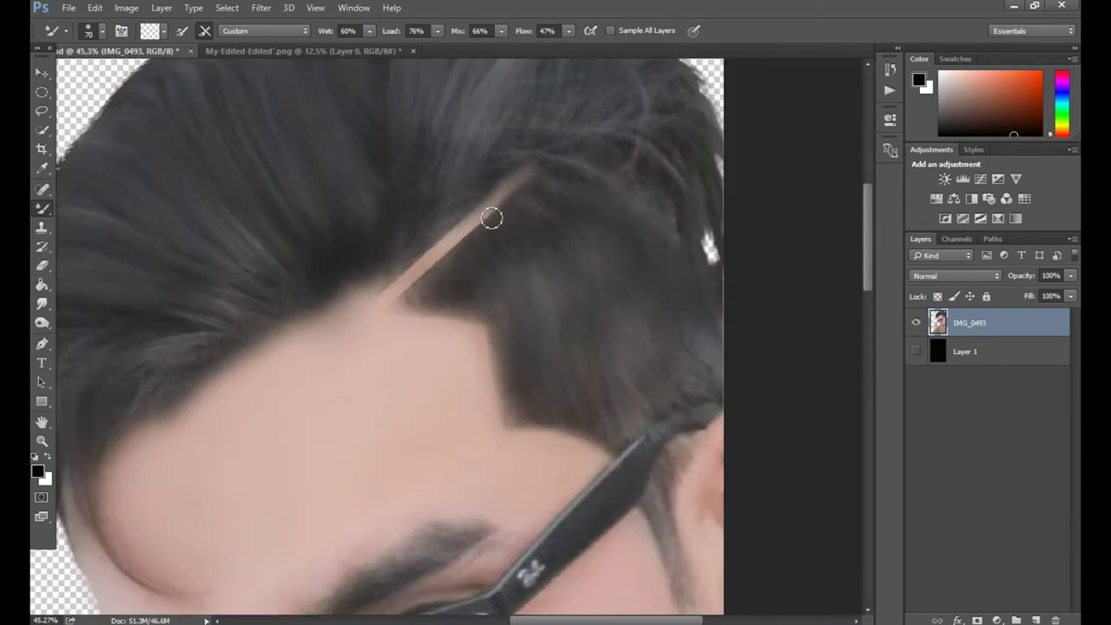
pyautogui.scroll(-2, 523, 237)
pyautogui.scroll(4, 555, 109)
pyautogui.scroll(-3, 469, 119)
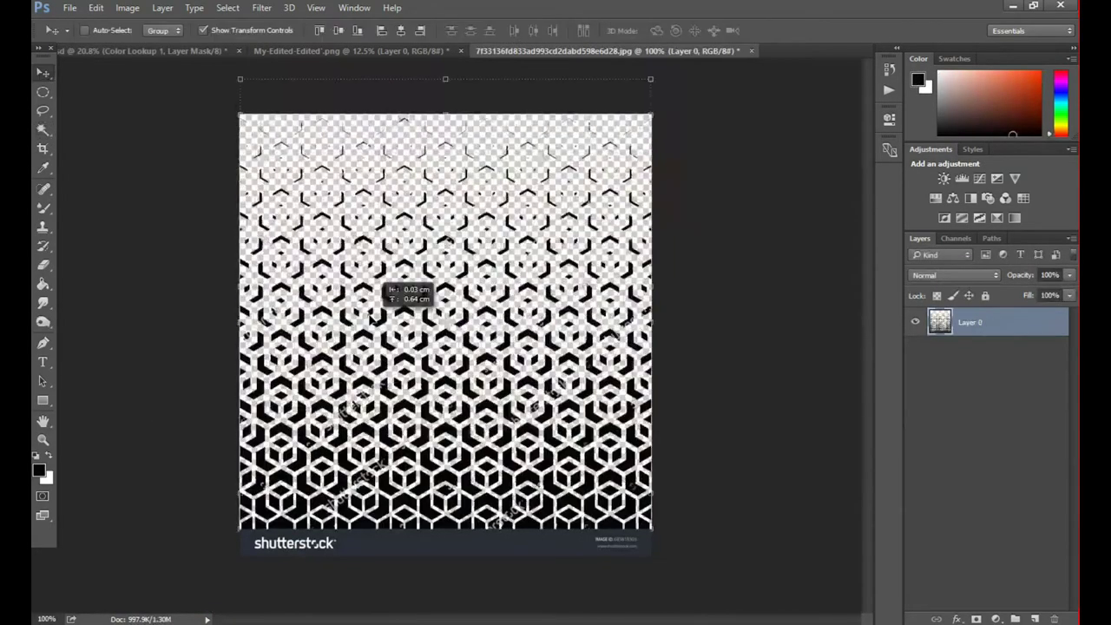
pyautogui.moveTo(380, 276); pyautogui.dragTo(342, 184)
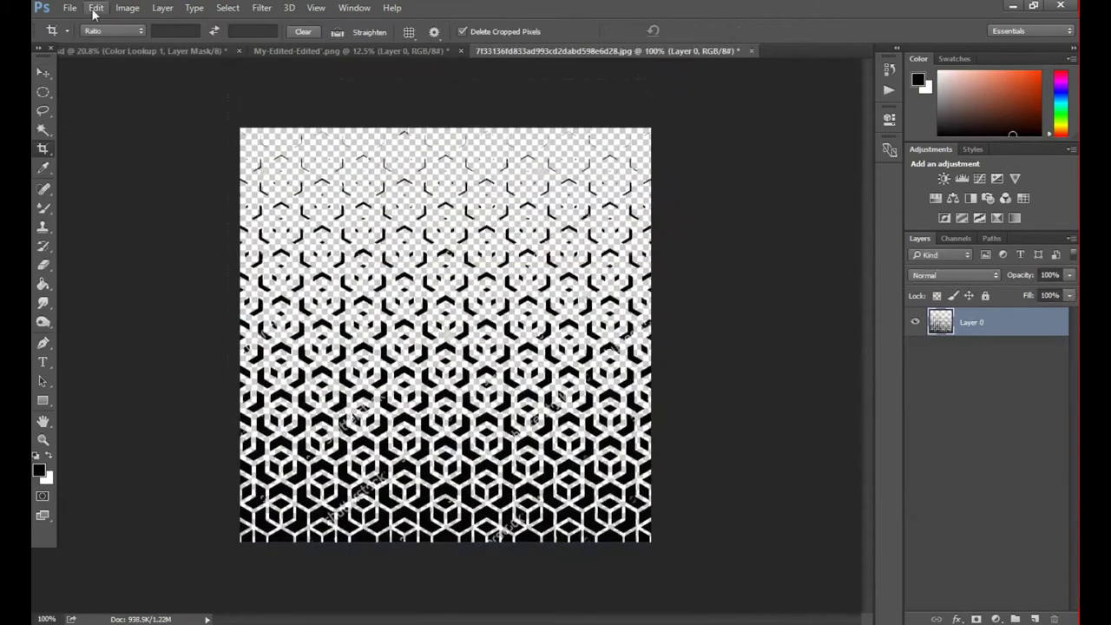
pyautogui.click(727, 215)
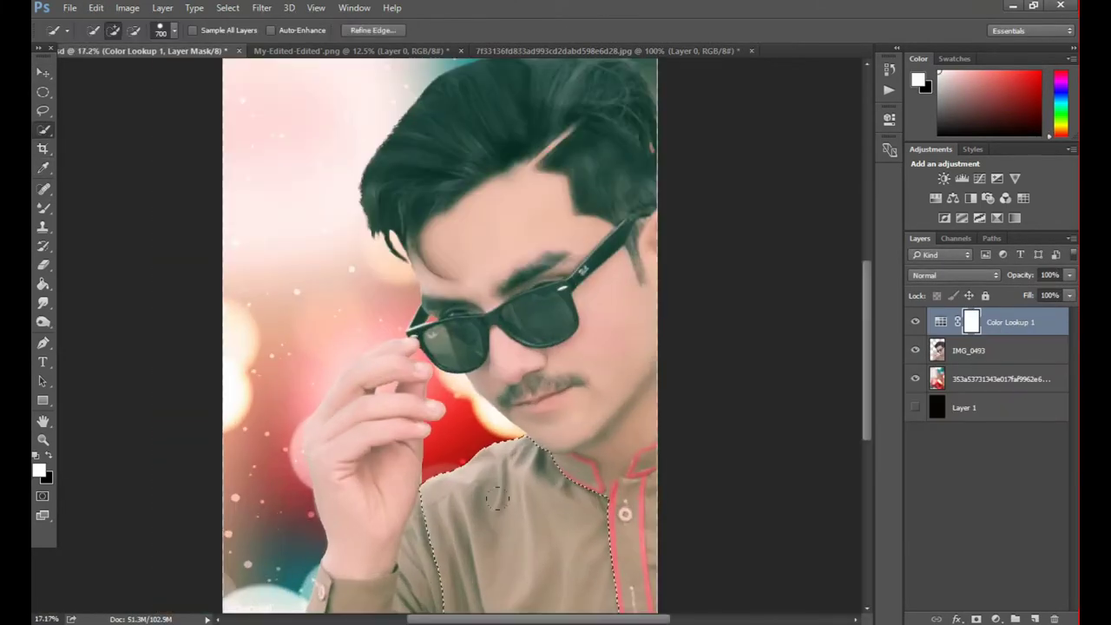
# Quick-select the brown shirt, subtracting the collar area with Alt
pyautogui.click(529, 482)
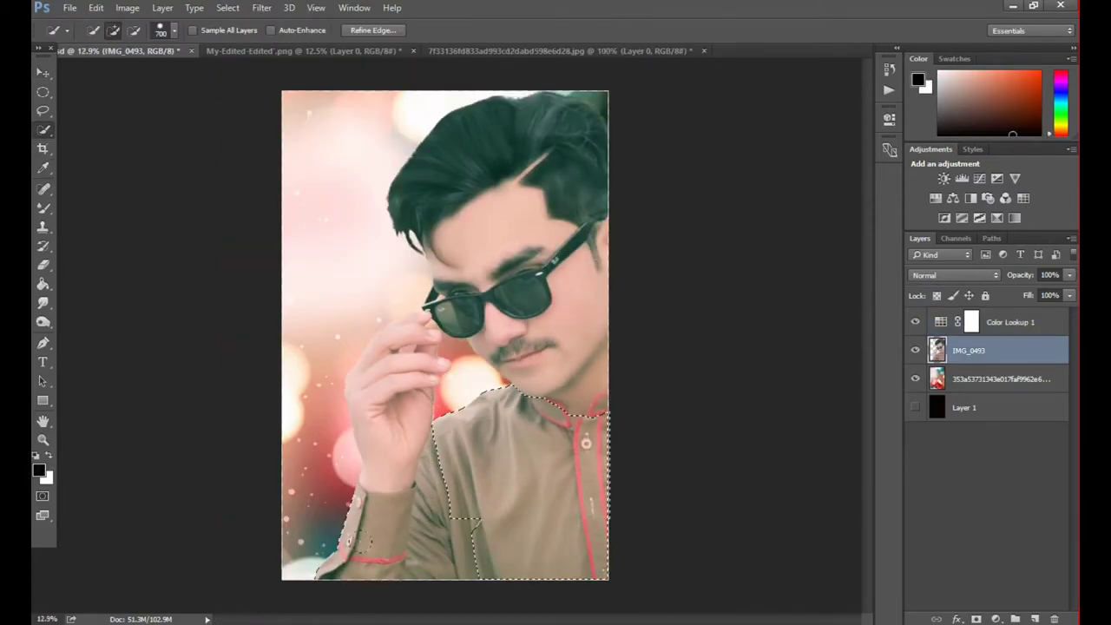
pyautogui.scroll(5, 364, 416)
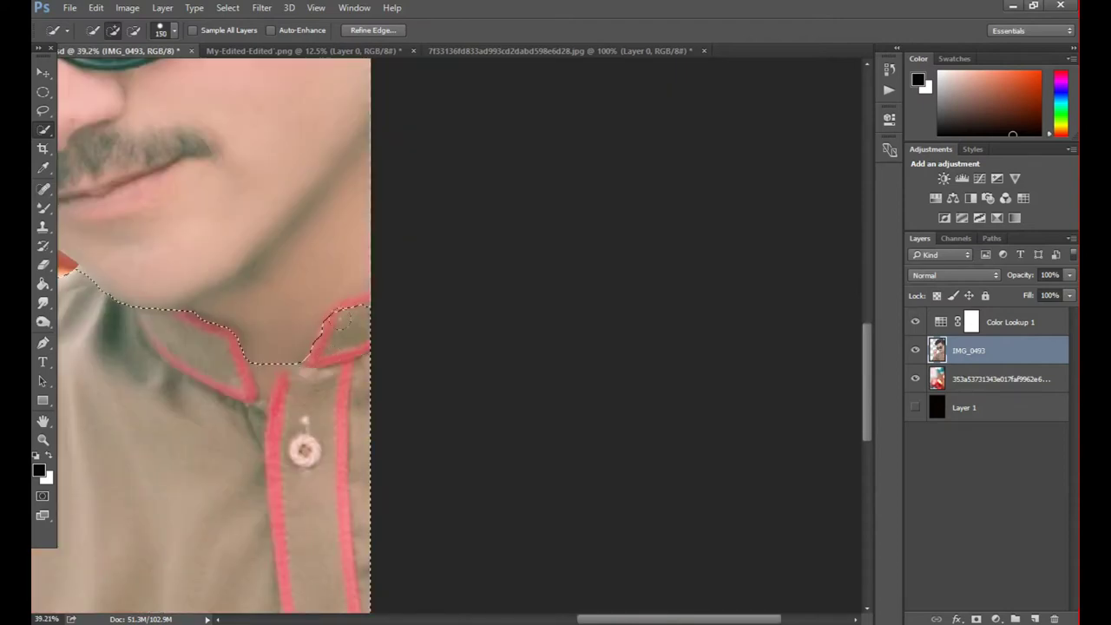
pyautogui.moveTo(339, 321)
pyautogui.mouseDown()
pyautogui.moveTo(268, 364)
pyautogui.moveTo(268, 396)
pyautogui.mouseUp()
pyautogui.scroll(1, 268, 397)
pyautogui.hotkey('ctrl', '0')
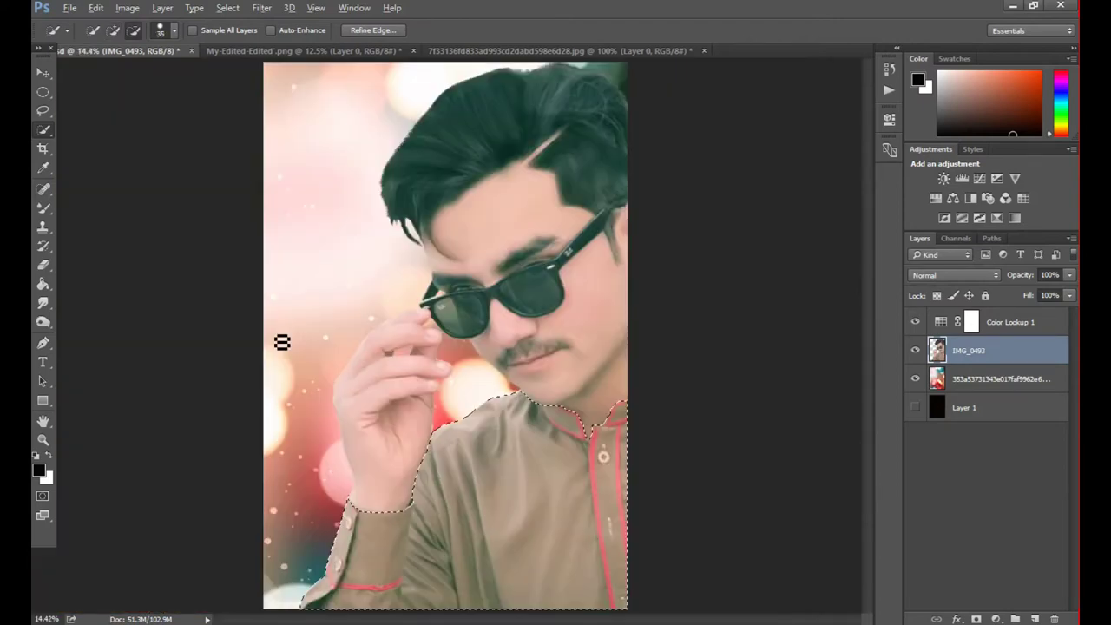
# Fill the shirt selection with a hexagon Pattern Fill layer scaled to about 476%
pyautogui.click(96, 8)
pyautogui.click(99, 213)
pyautogui.click(556, 178)
pyautogui.press('Escape')
pyautogui.press('Escape')
pyautogui.click(996, 619)
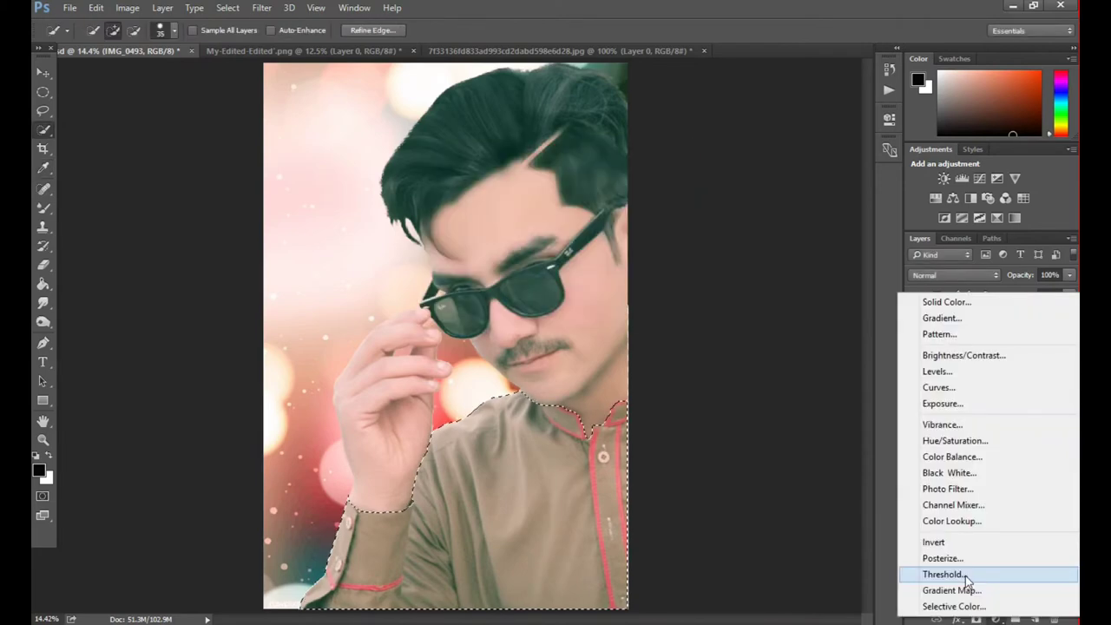
pyautogui.click(929, 329)
pyautogui.moveTo(570, 204)
pyautogui.mouseDown()
pyautogui.moveTo(603, 227)
pyautogui.moveTo(568, 227)
pyautogui.mouseUp()
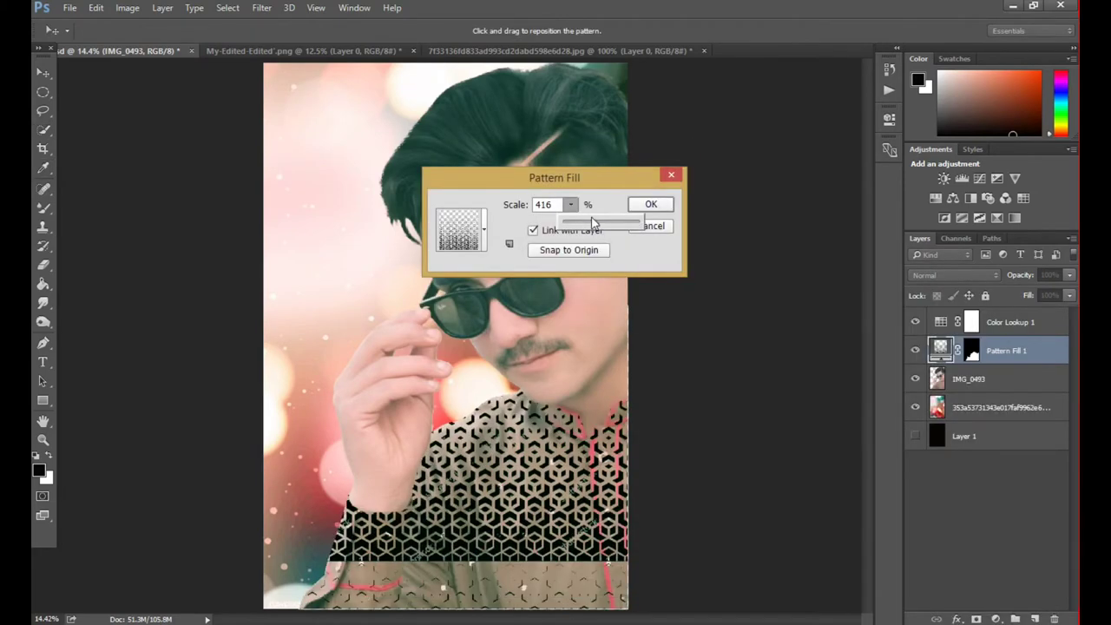
pyautogui.click(651, 204)
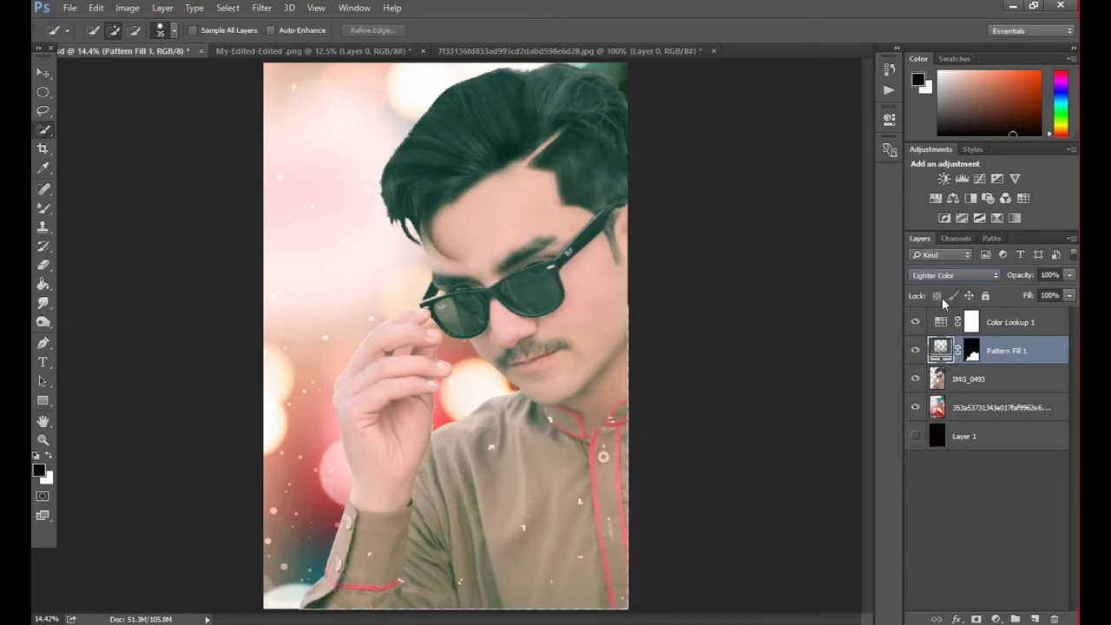
# Change the shirt pattern's blend mode and lower its opacity
pyautogui.scroll(-20, 942, 297)
pyautogui.scroll(3, 913, 298)
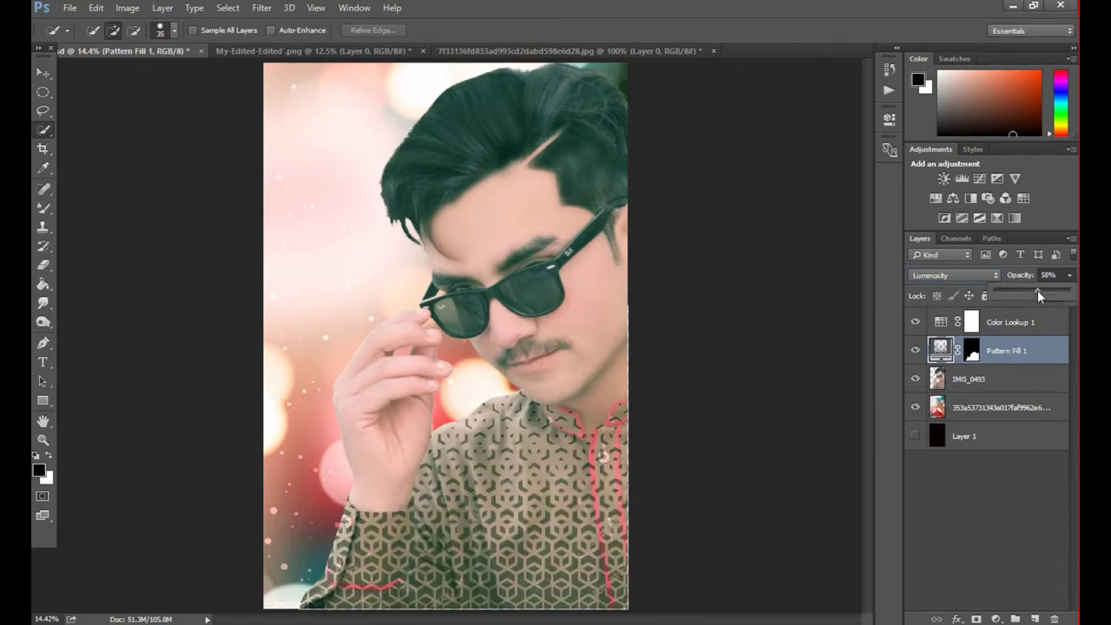
pyautogui.moveTo(1020, 274); pyautogui.dragTo(970, 273)
pyautogui.scroll(3, 961, 272)
pyautogui.scroll(1, 962, 274)
pyautogui.moveTo(1069, 275)
pyautogui.mouseDown()
pyautogui.moveTo(1009, 290)
pyautogui.moveTo(1017, 295)
pyautogui.mouseUp()
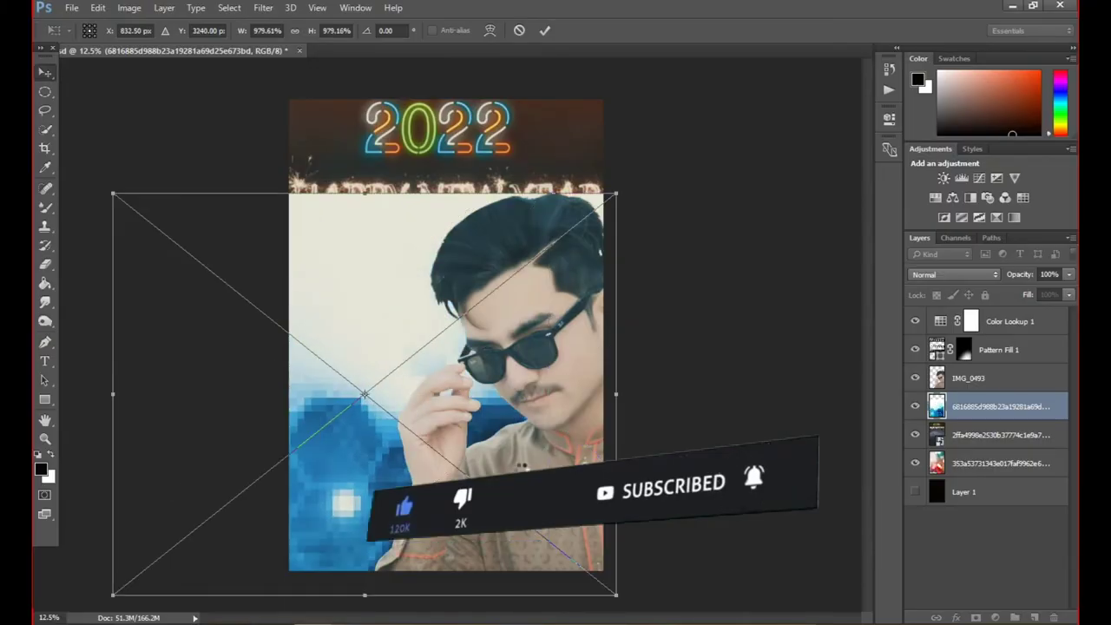
# Overlay the hexagon image, erase it off HAPPY NEW YEAR with a 600 px eraser, then scale up the 2022 image
pyautogui.click(937, 274)
pyautogui.click(921, 418)
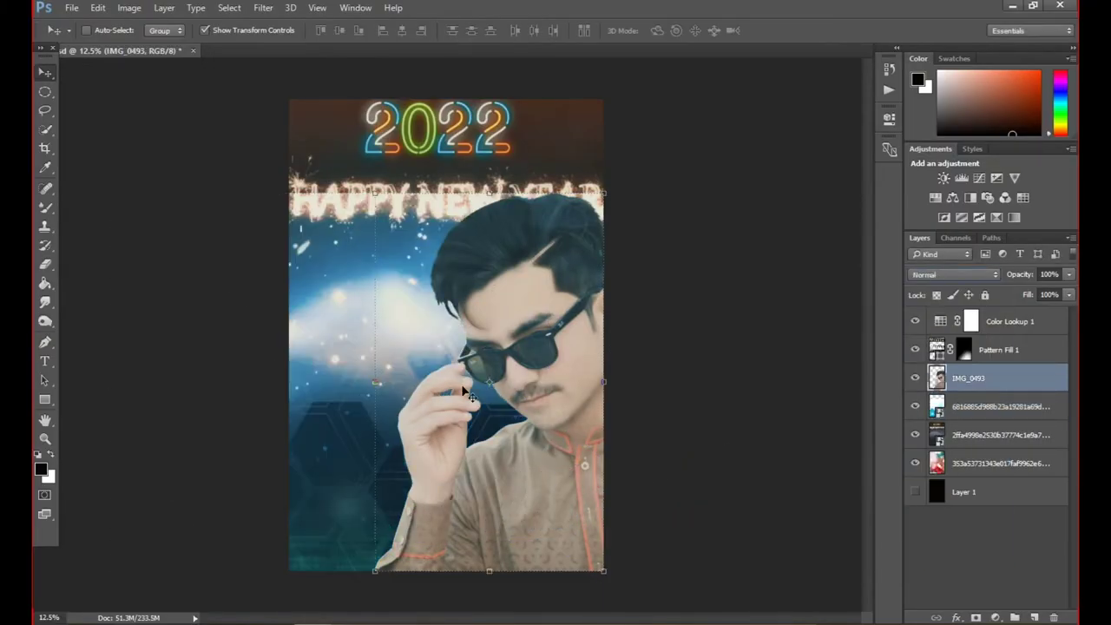
pyautogui.press('e')
pyautogui.rightClick(360, 225)
pyautogui.click(359, 225)
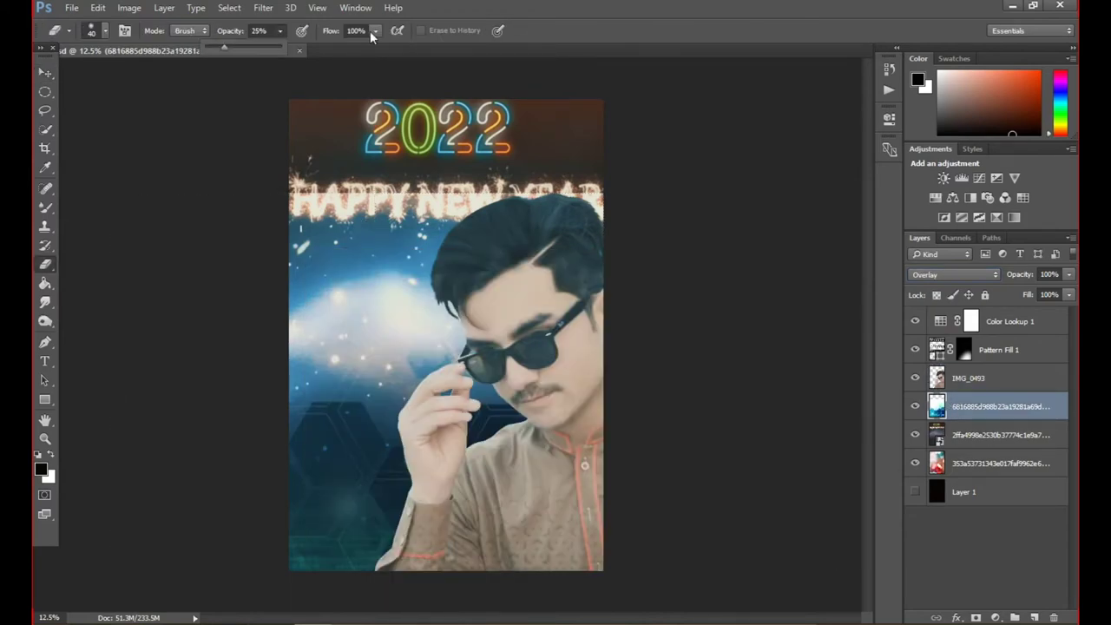
pyautogui.press(']')
pyautogui.press(']')
pyautogui.press(']')
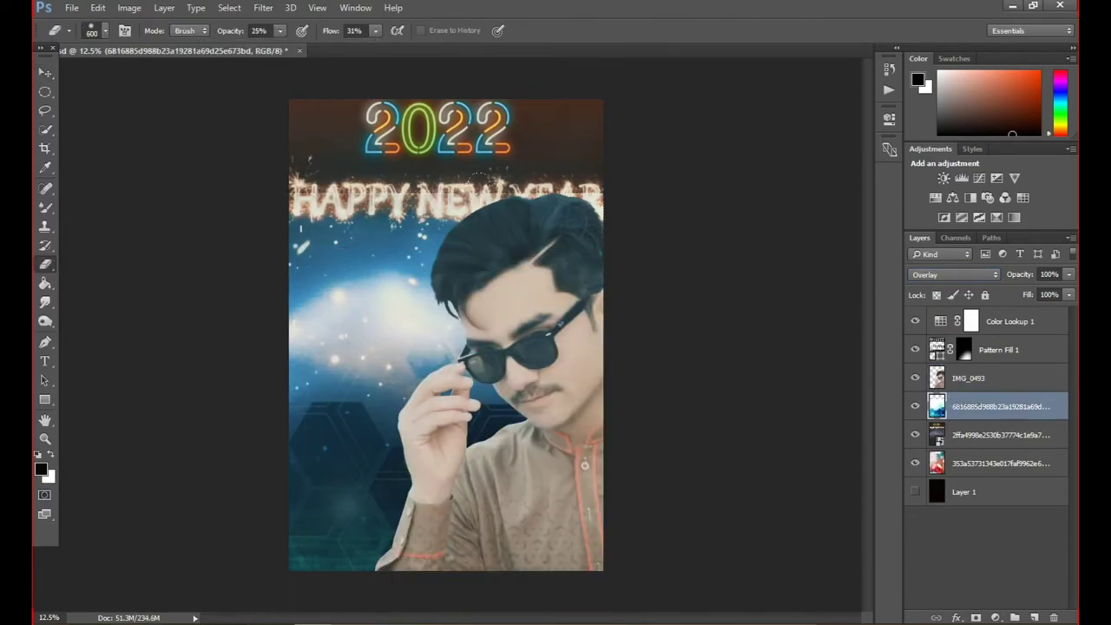
pyautogui.moveTo(365, 205); pyautogui.dragTo(469, 203)
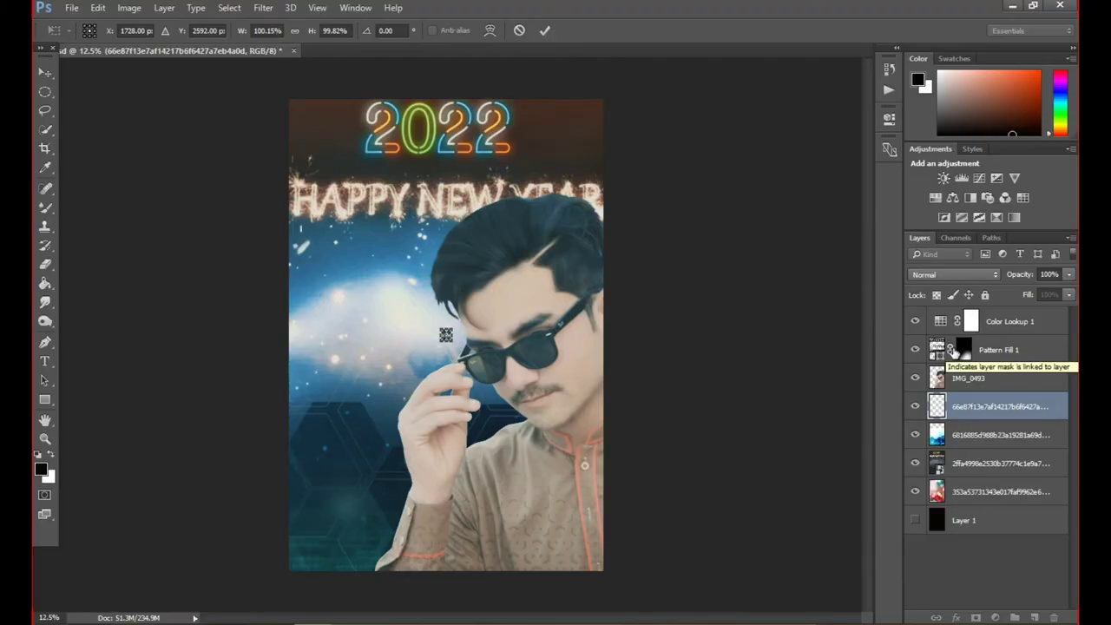
pyautogui.moveTo(452, 341); pyautogui.dragTo(549, 420)
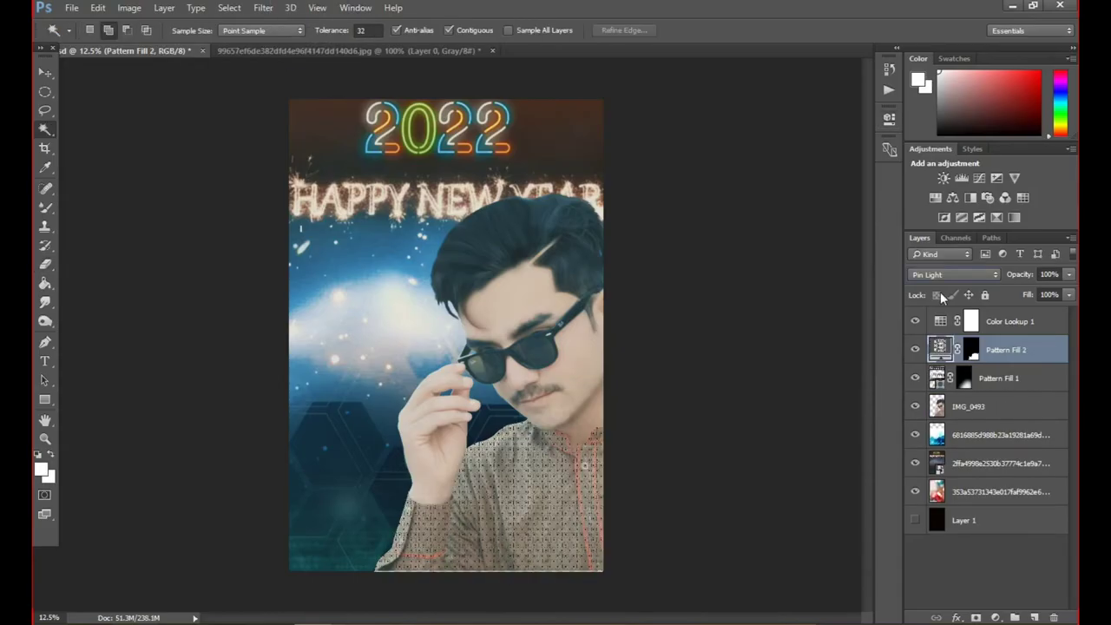
# Set the second pattern fill to Hard Mix at 30% opacity and open Color Range for its mask
pyautogui.moveTo(1068, 274); pyautogui.dragTo(1027, 295)
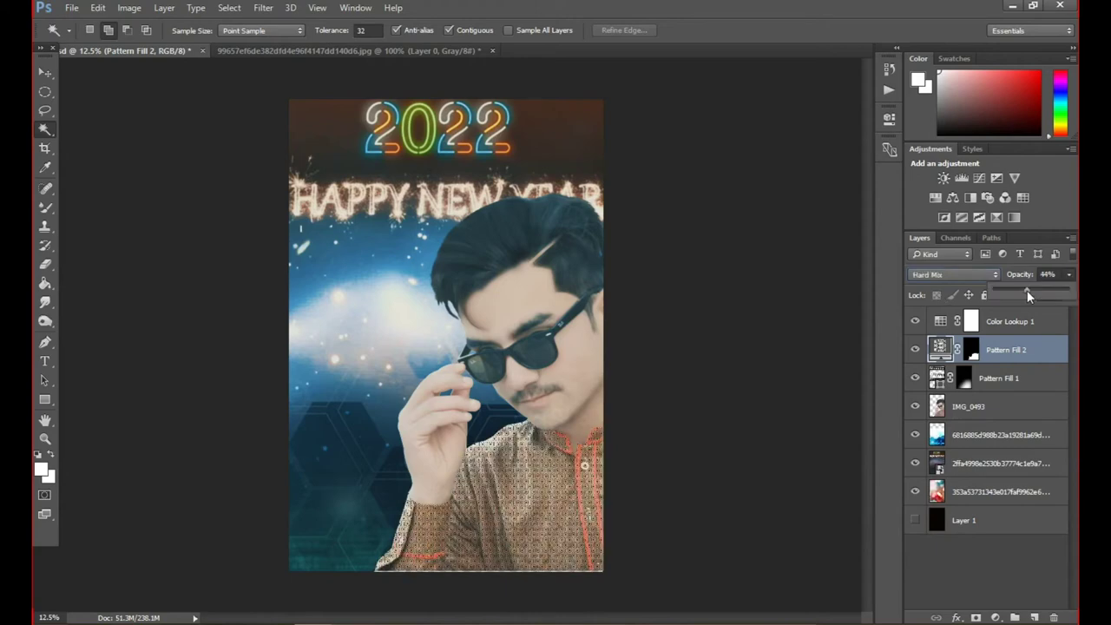
pyautogui.doubleClick(970, 349)
pyautogui.click(824, 300)
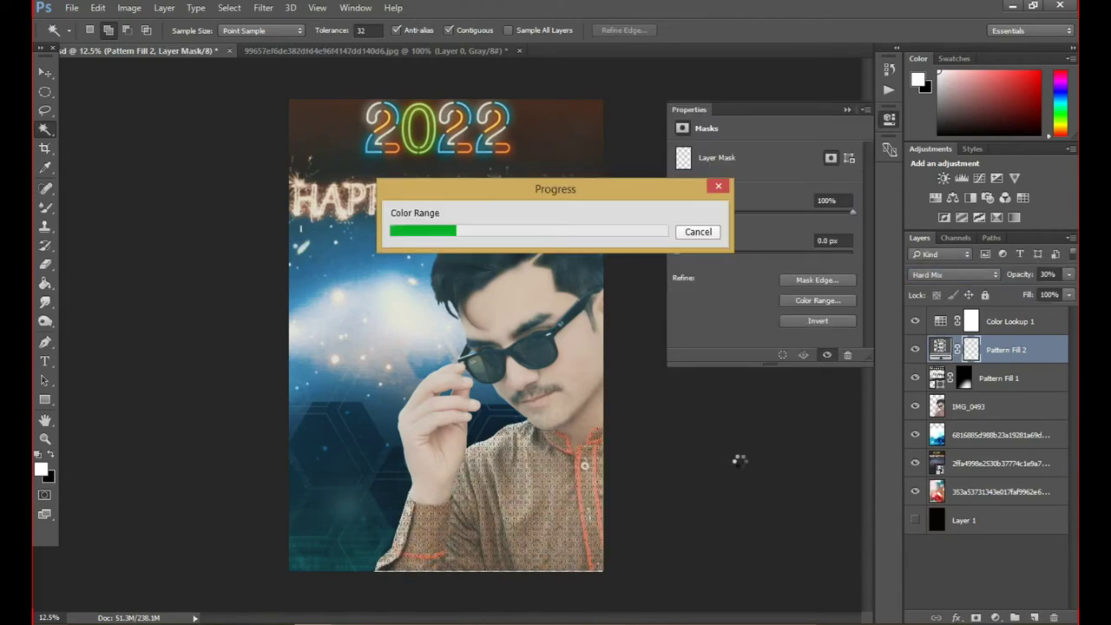
# Paint-bucket cyan into the shirt on a new layer, blended in and faded to 55%
pyautogui.click(1034, 617)
pyautogui.click(40, 470)
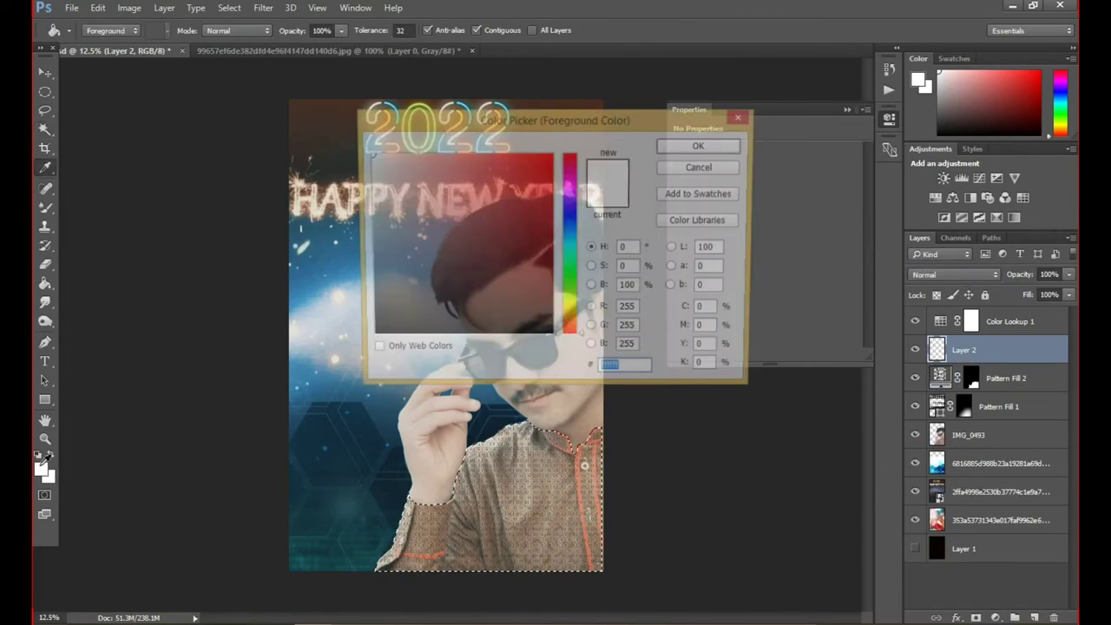
pyautogui.click(701, 144)
pyautogui.press('g')
pyautogui.click(520, 512)
pyautogui.click(955, 274)
pyautogui.click(915, 292)
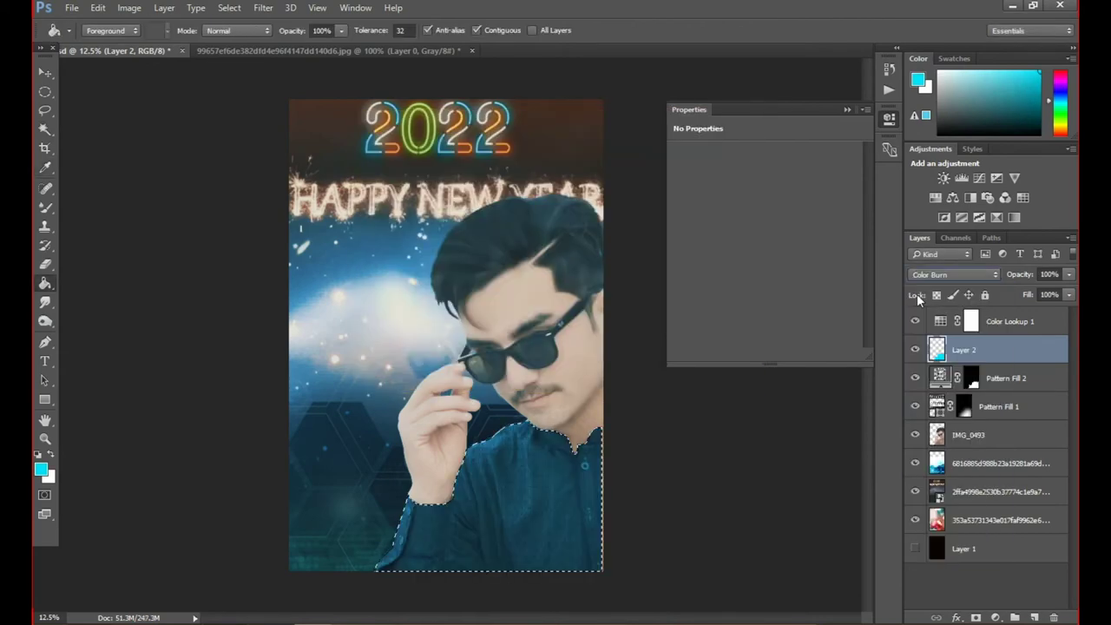
pyautogui.press('Down')
pyautogui.press('Down')
pyautogui.moveTo(1069, 274); pyautogui.dragTo(1011, 290)
# Reblend the second shirt pattern and bring in the blue glowing ring image
pyautogui.click(1007, 377)
pyautogui.click(963, 274)
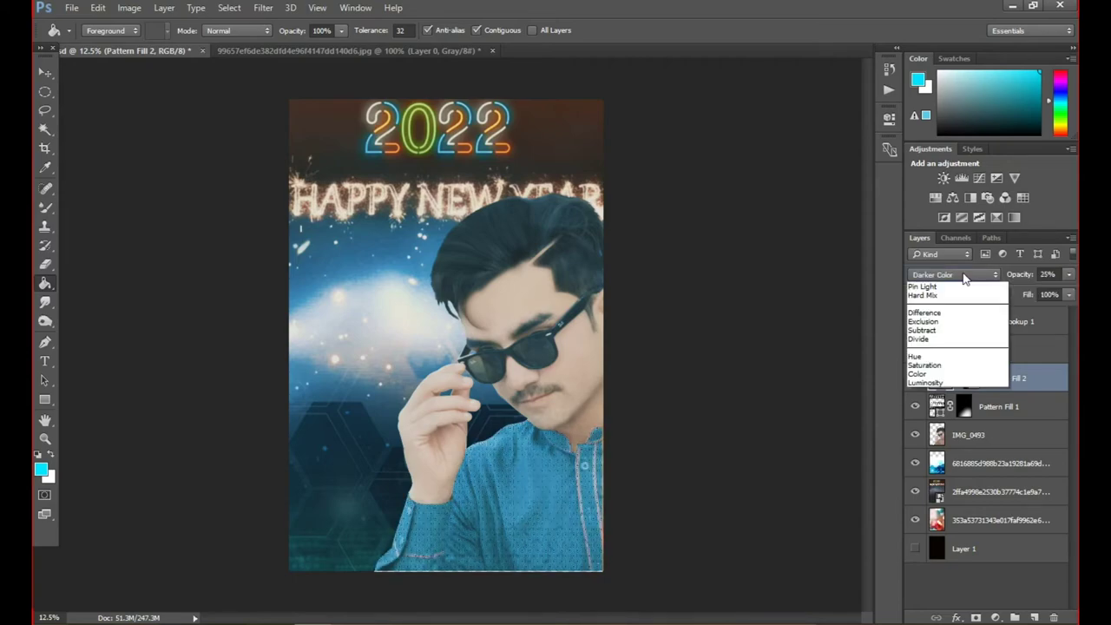
pyautogui.scroll(4, 963, 274)
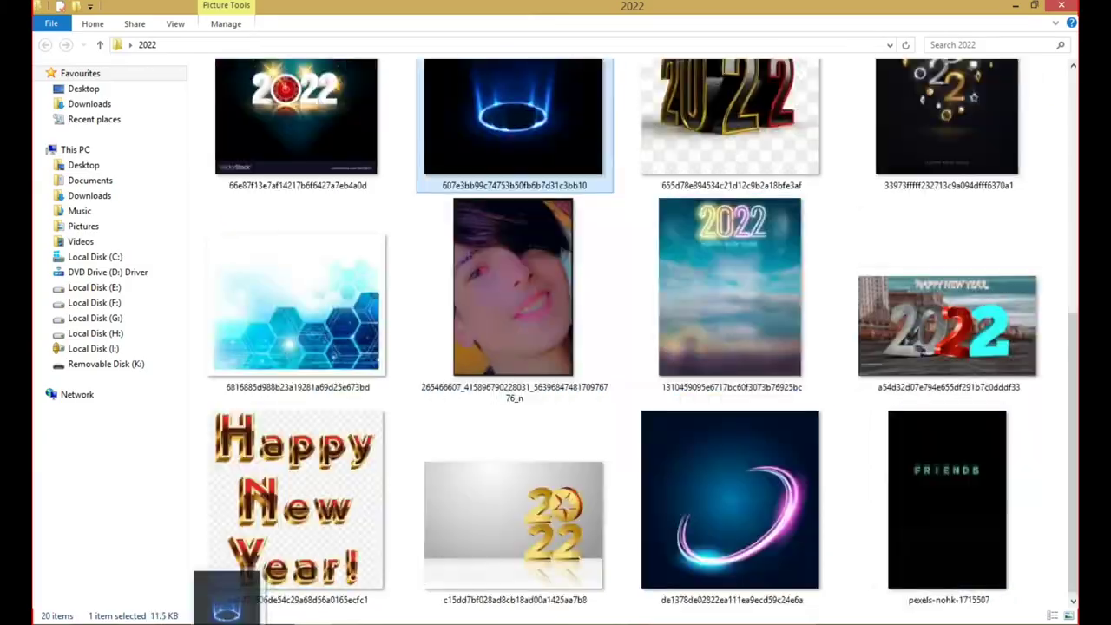
pyautogui.moveTo(619, 508); pyautogui.dragTo(743, 595)
# Commit the ring image, blend it in Screen mode, and duplicate the glow layer
pyautogui.press('Return')
pyautogui.click(955, 274)
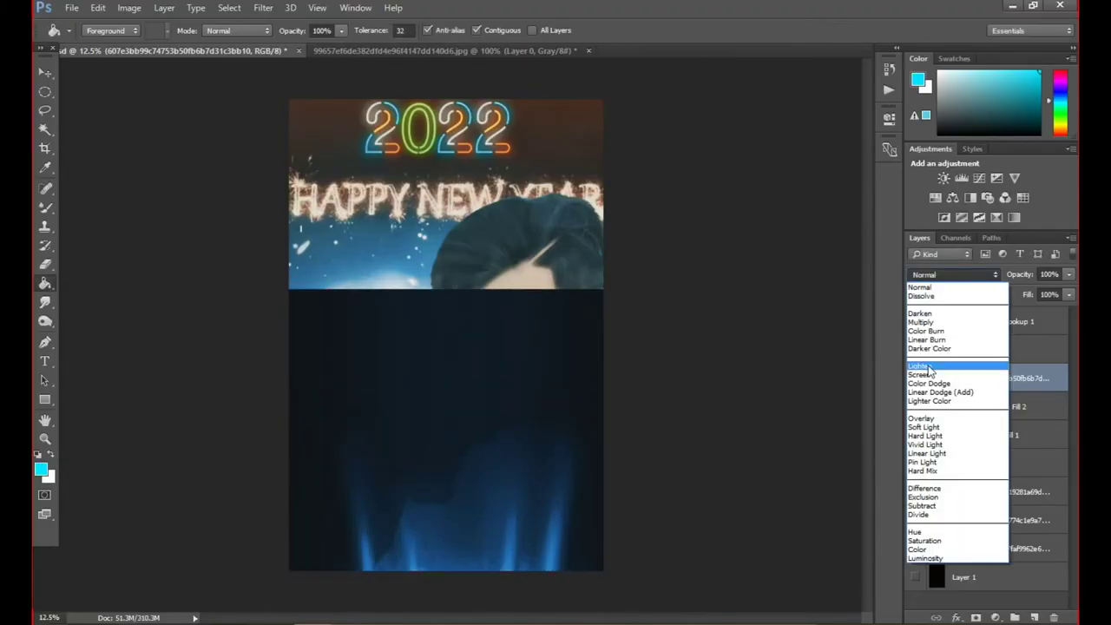
pyautogui.click(921, 374)
pyautogui.keyDown('ctrl'); pyautogui.click(998, 406); pyautogui.keyUp('ctrl')
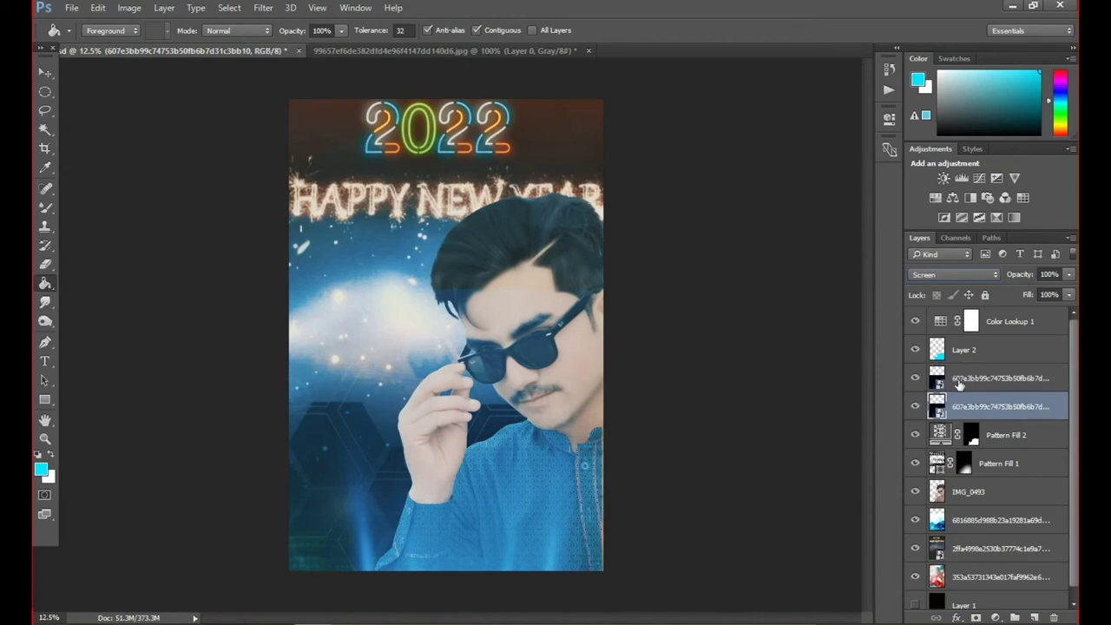
pyautogui.press('v')
pyautogui.moveTo(387, 425); pyautogui.dragTo(392, 433)
# Set the eraser to 25% opacity and place the dark FRIENDS image over the poster
pyautogui.click(45, 264)
pyautogui.rightClick(491, 280)
pyautogui.press('Return')
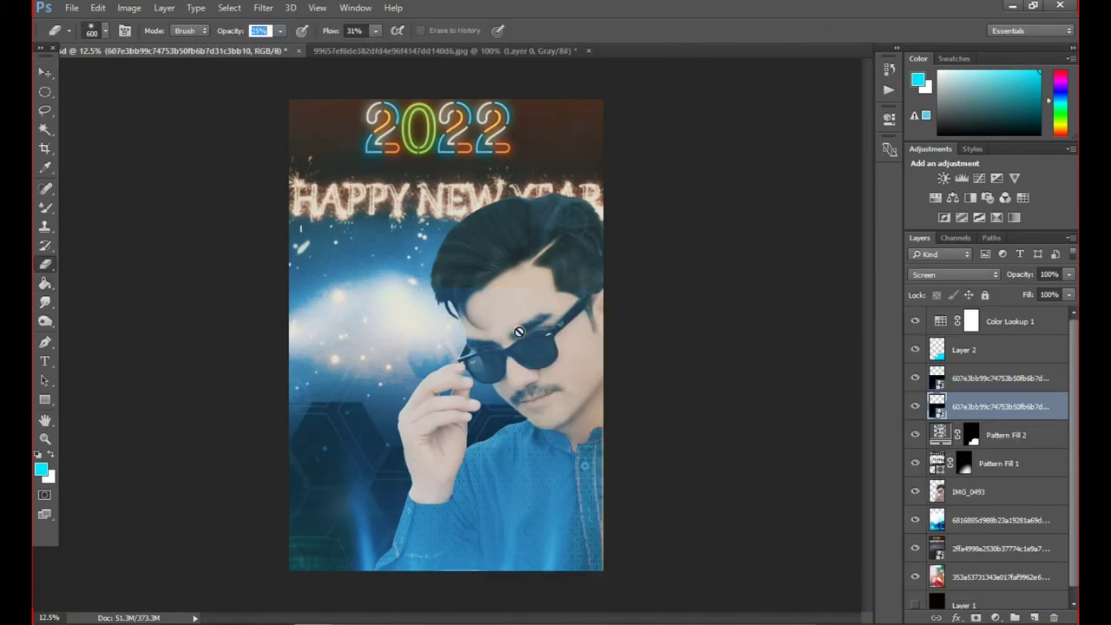
pyautogui.click(943, 380)
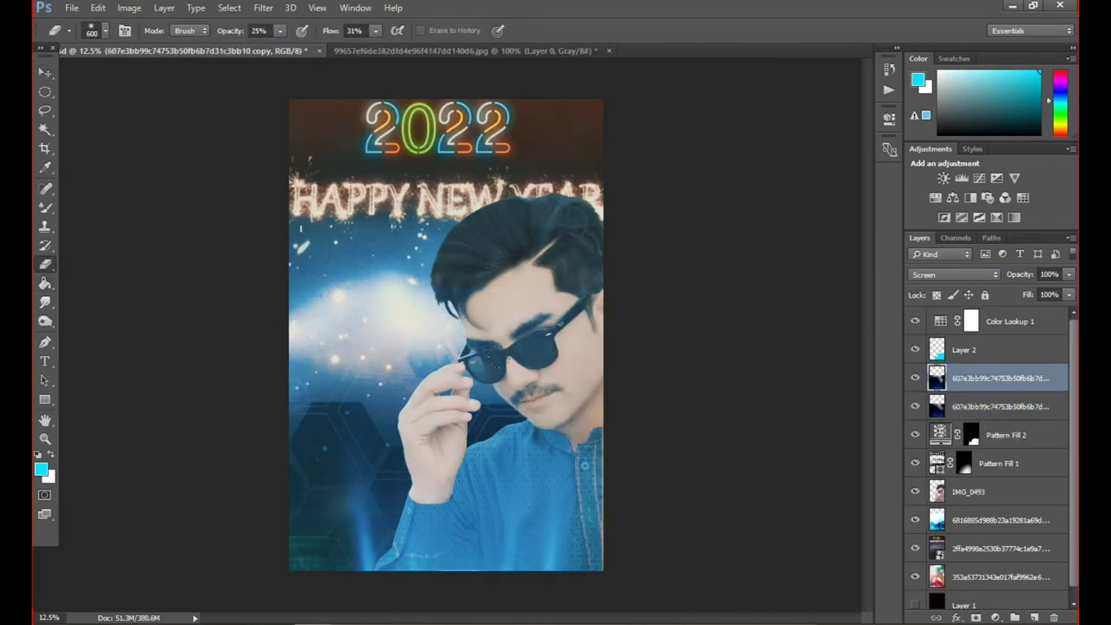
pyautogui.hotkey('alt', '[')
pyautogui.click(205, 554)
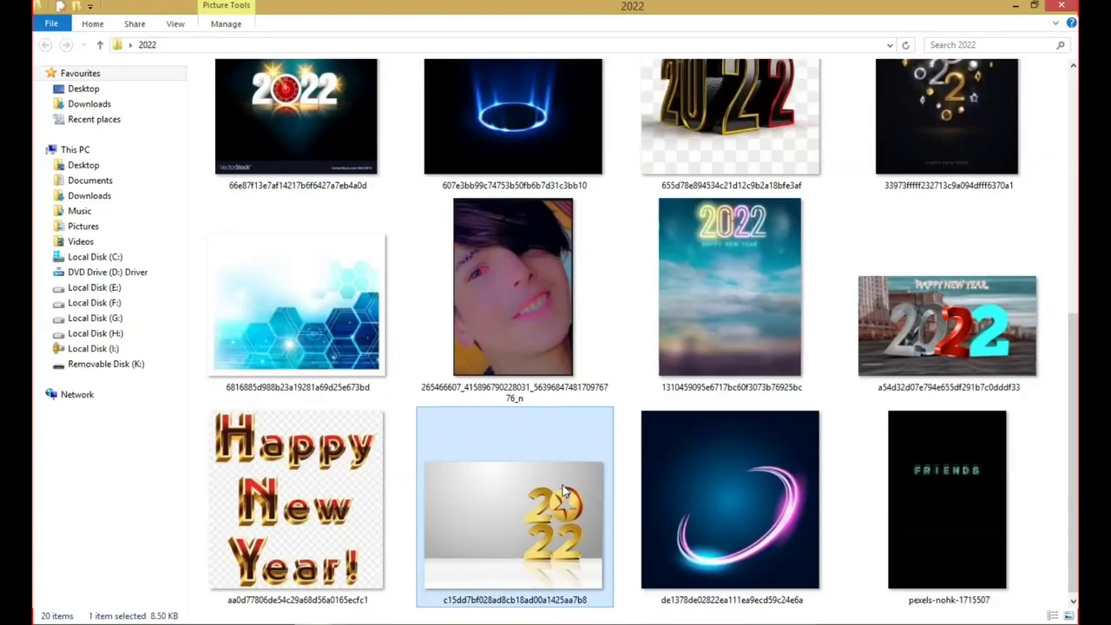
pyautogui.moveTo(954, 486); pyautogui.dragTo(460, 499)
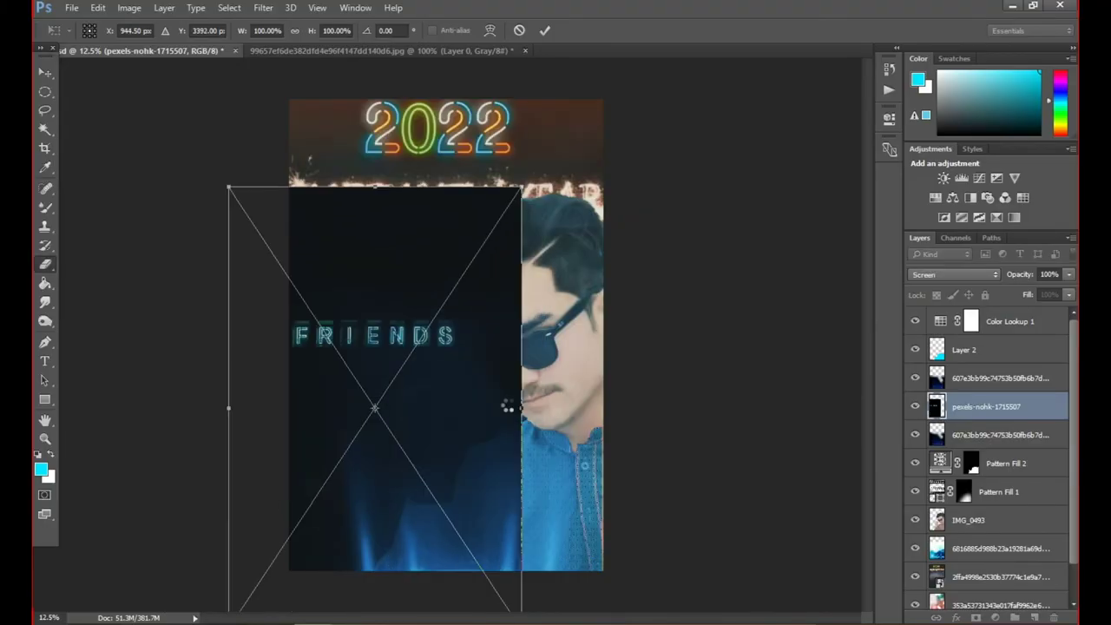
# Rasterize the FRIENDS layer, move it below HAPPY NEW YEAR, and cycle its blend modes
pyautogui.press('Return')
pyautogui.press('e')
pyautogui.hotkey('shift', '+')
pyautogui.hotkey('shift', '+')
pyautogui.hotkey('shift', '+')
pyautogui.hotkey('shift', '+')
pyautogui.hotkey('shift', '+')
pyautogui.hotkey('shift', '+')
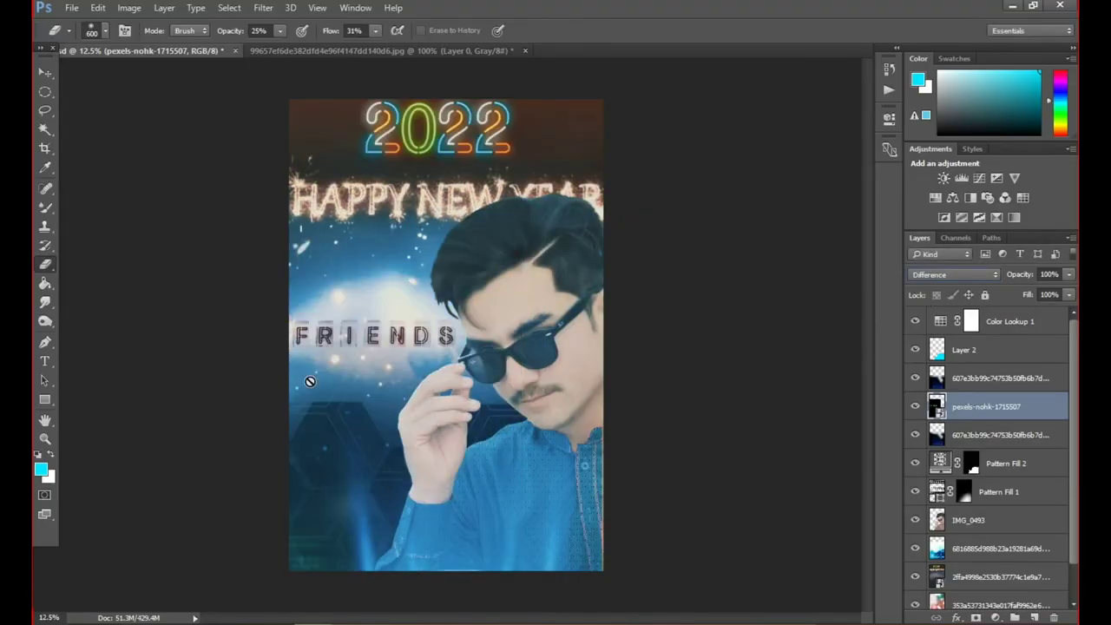
pyautogui.click(370, 361)
pyautogui.press('Return')
pyautogui.press('v')
pyautogui.moveTo(370, 361); pyautogui.dragTo(370, 275)
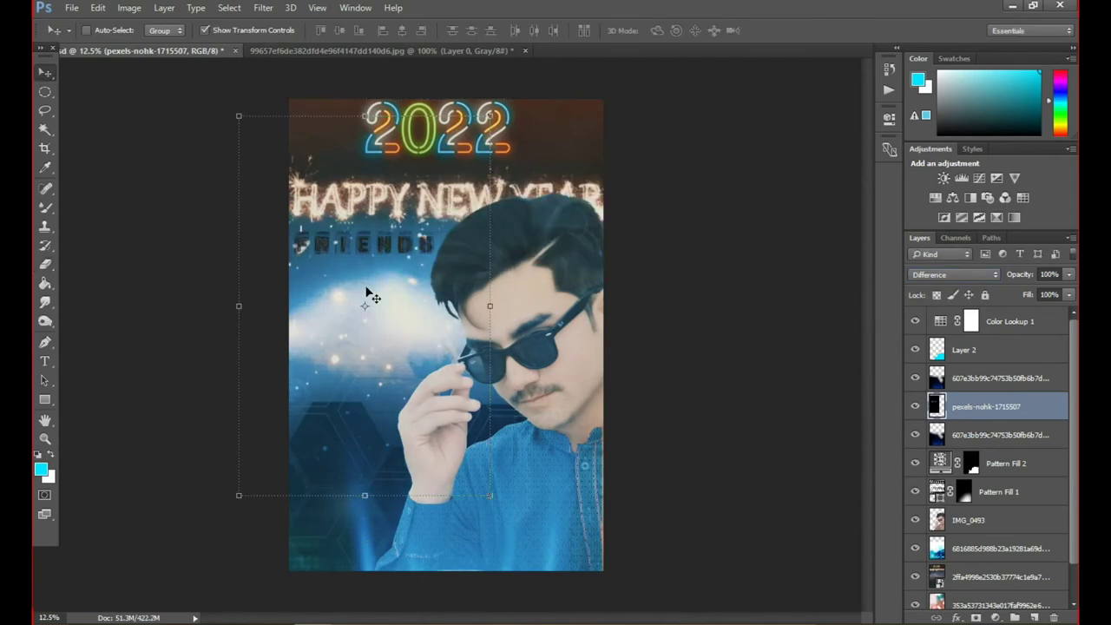
pyautogui.hotkey('shift', '-')
pyautogui.hotkey('shift', '-')
pyautogui.hotkey('shift', '-')
pyautogui.hotkey('shift', '-')
pyautogui.hotkey('shift', '-')
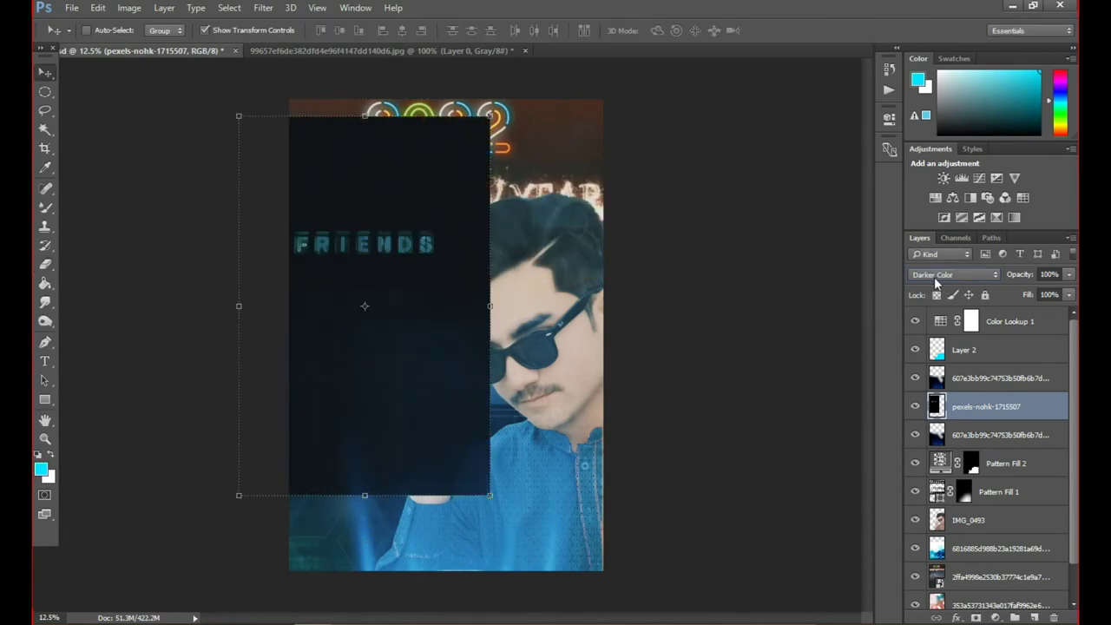
# Erase the dark FRIENDS overlay to reveal 2022 and the lower left
pyautogui.press('e')
pyautogui.moveTo(379, 124); pyautogui.dragTo(486, 130)
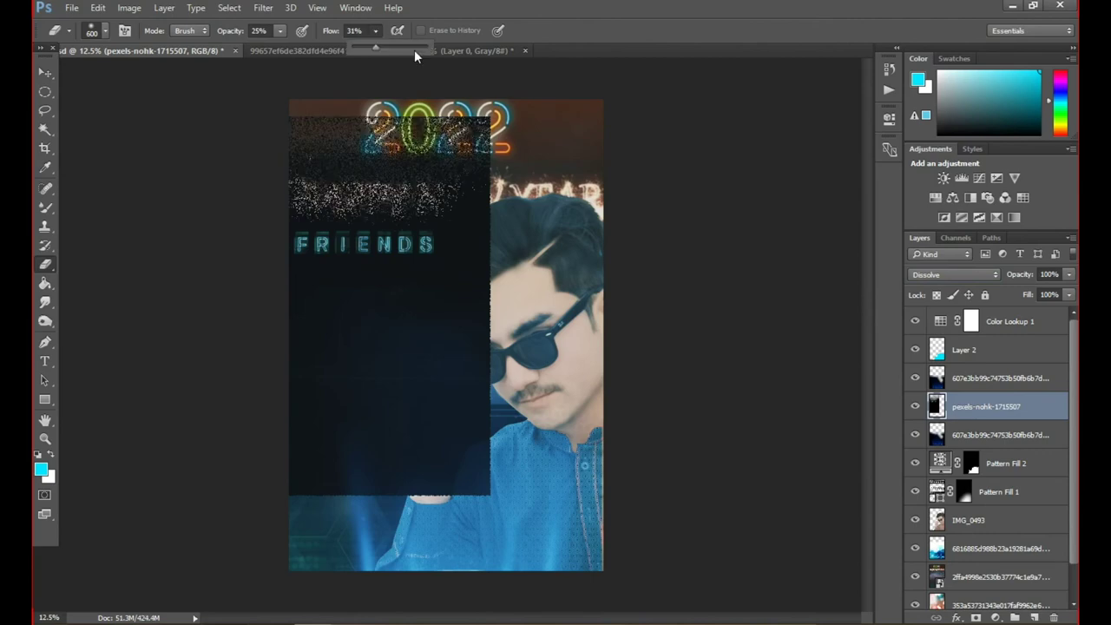
pyautogui.moveTo(295, 261); pyautogui.dragTo(488, 130)
pyautogui.moveTo(313, 313); pyautogui.dragTo(469, 434)
pyautogui.moveTo(313, 434); pyautogui.dragTo(469, 486)
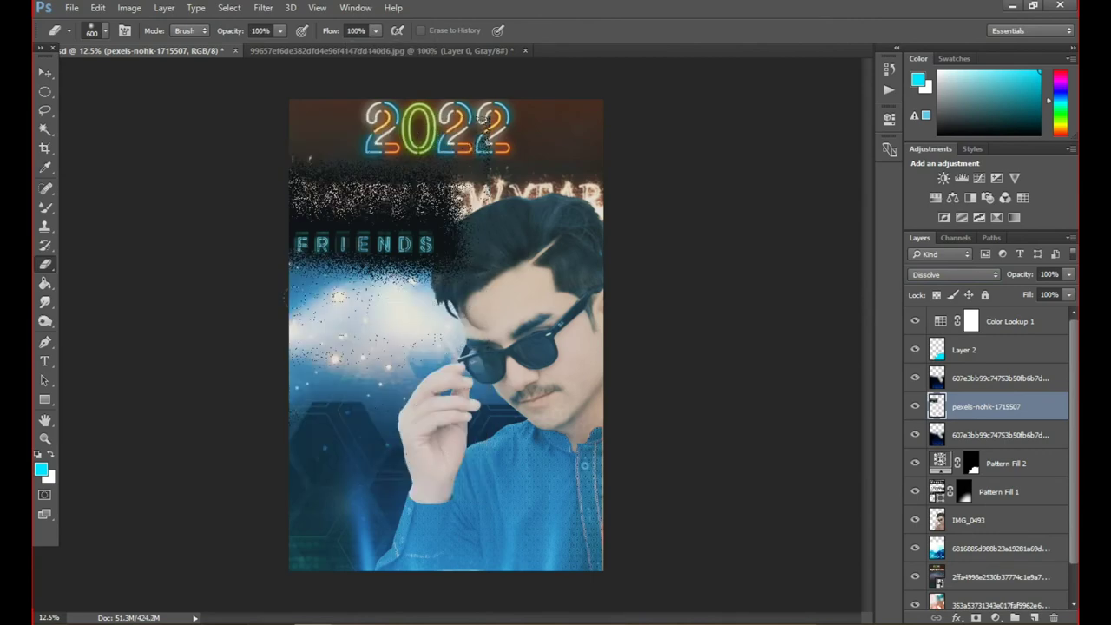
# Bring in the gold sparkle image in Lighter Color blend, then open Color Lookup 1's settings
pyautogui.hotkey('alt', 'Tab')
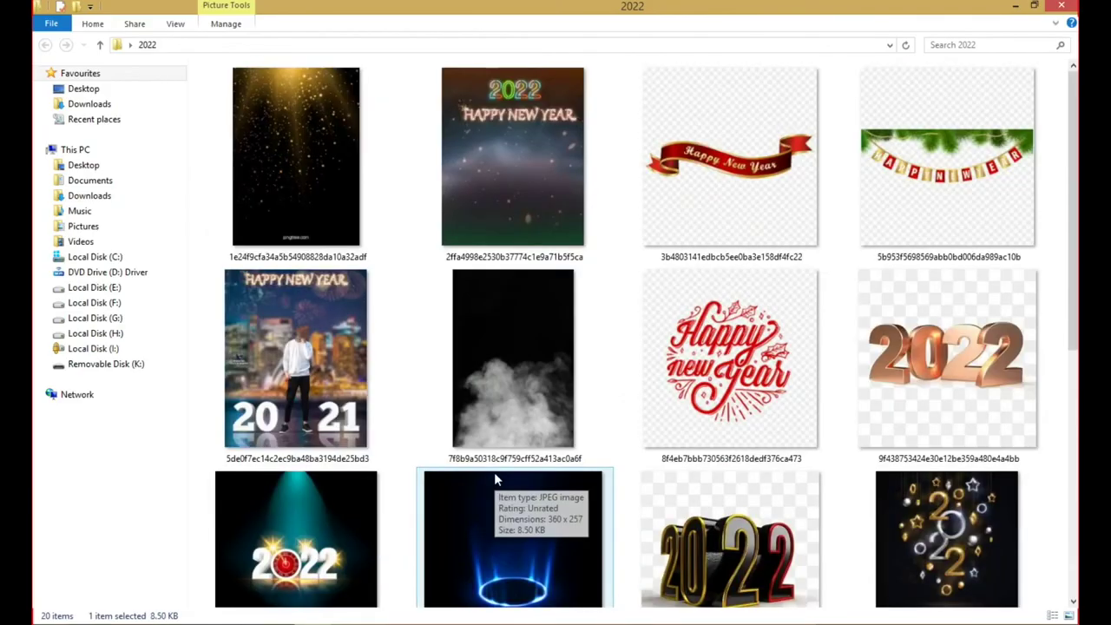
pyautogui.moveTo(309, 157); pyautogui.dragTo(319, 137)
pyautogui.press('Return')
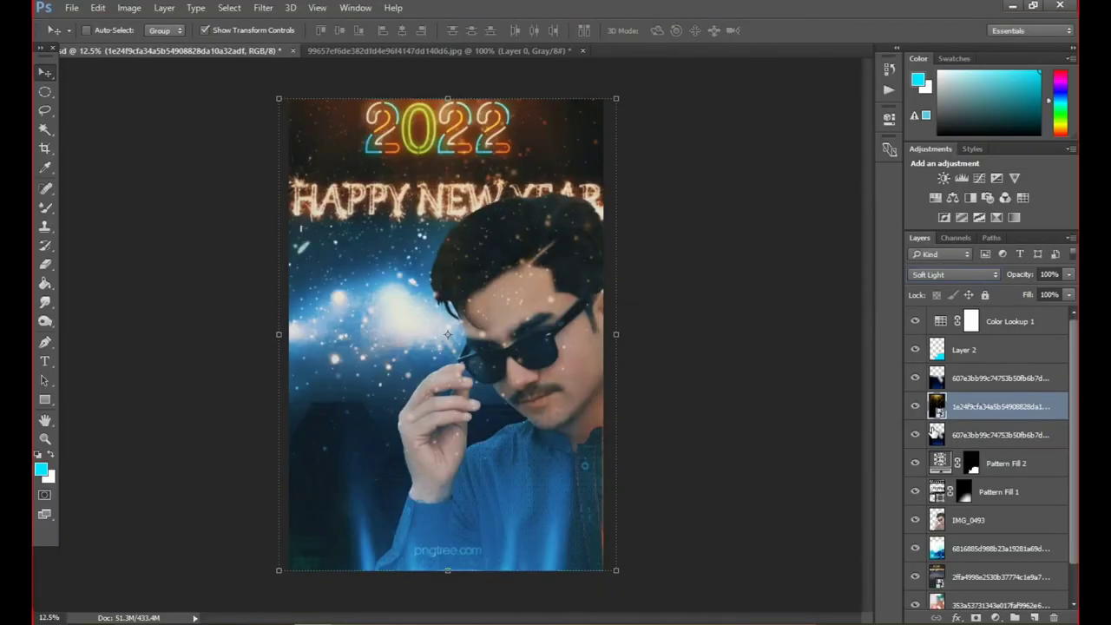
pyautogui.press('e')
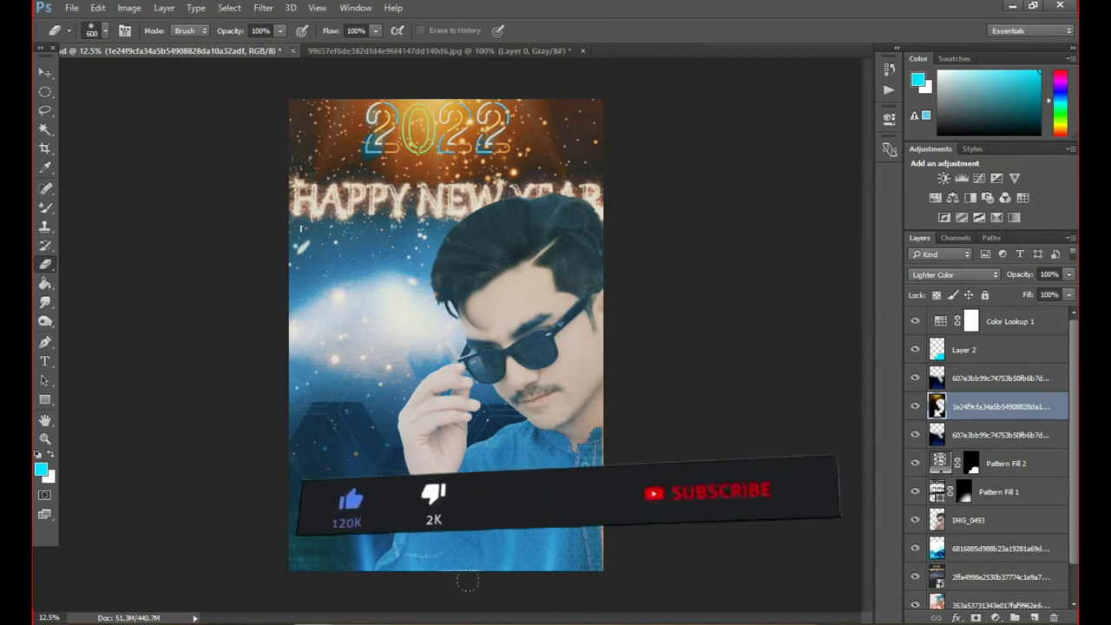
pyautogui.click(940, 323)
pyautogui.doubleClick(940, 323)
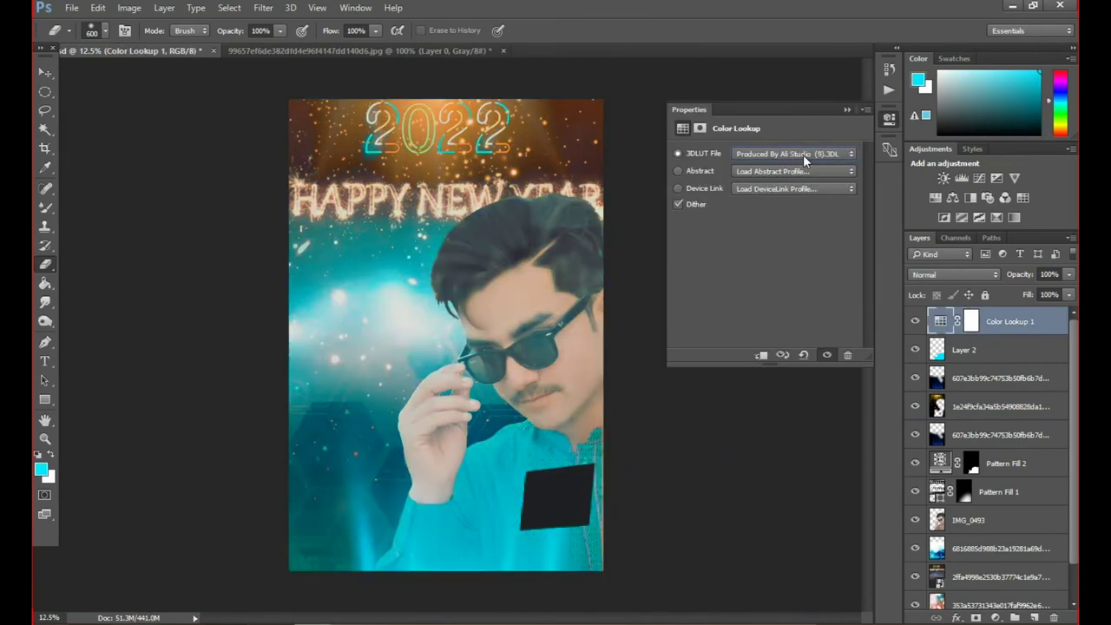
# Step through the 3DLUT files to preset (197) for an orange-and-teal grade
pyautogui.click(802, 155)
pyautogui.click(839, 319)
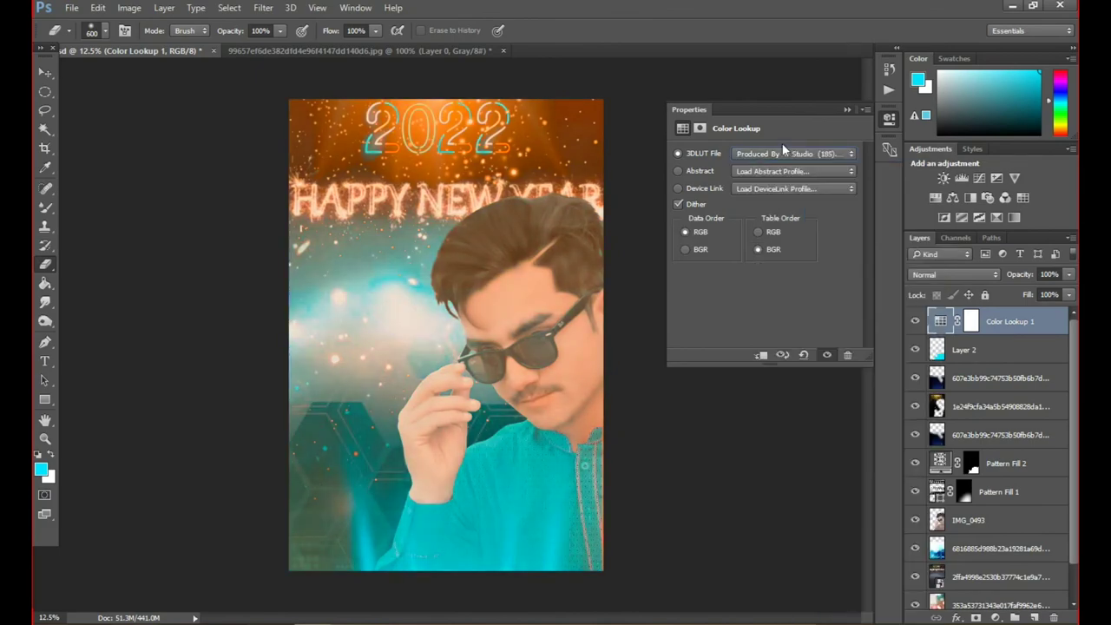
pyautogui.press('Down')
pyautogui.press('Down')
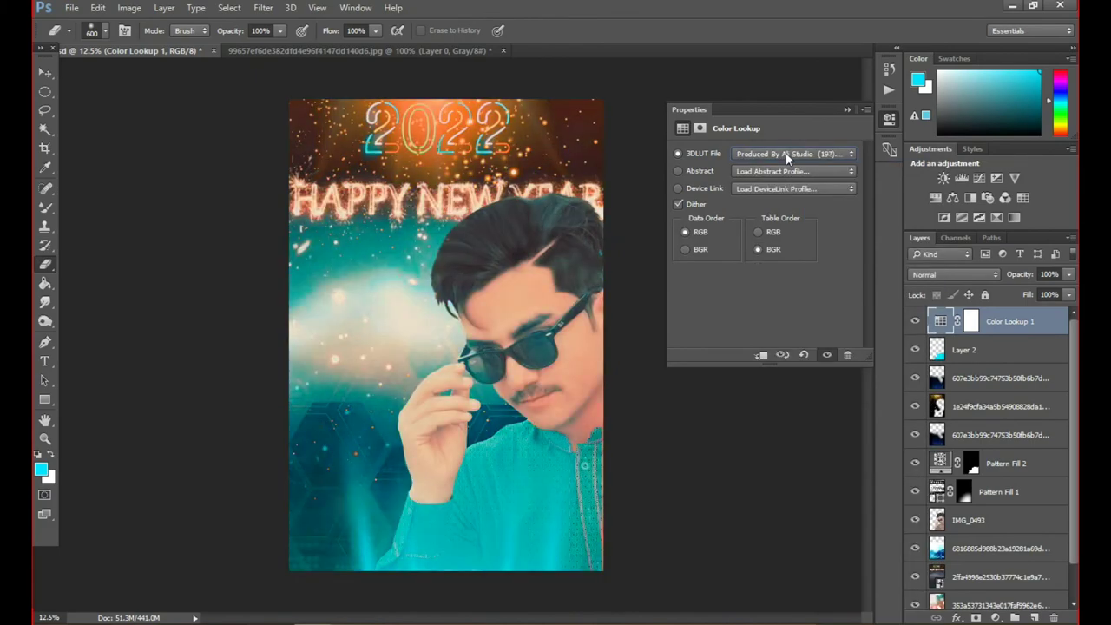